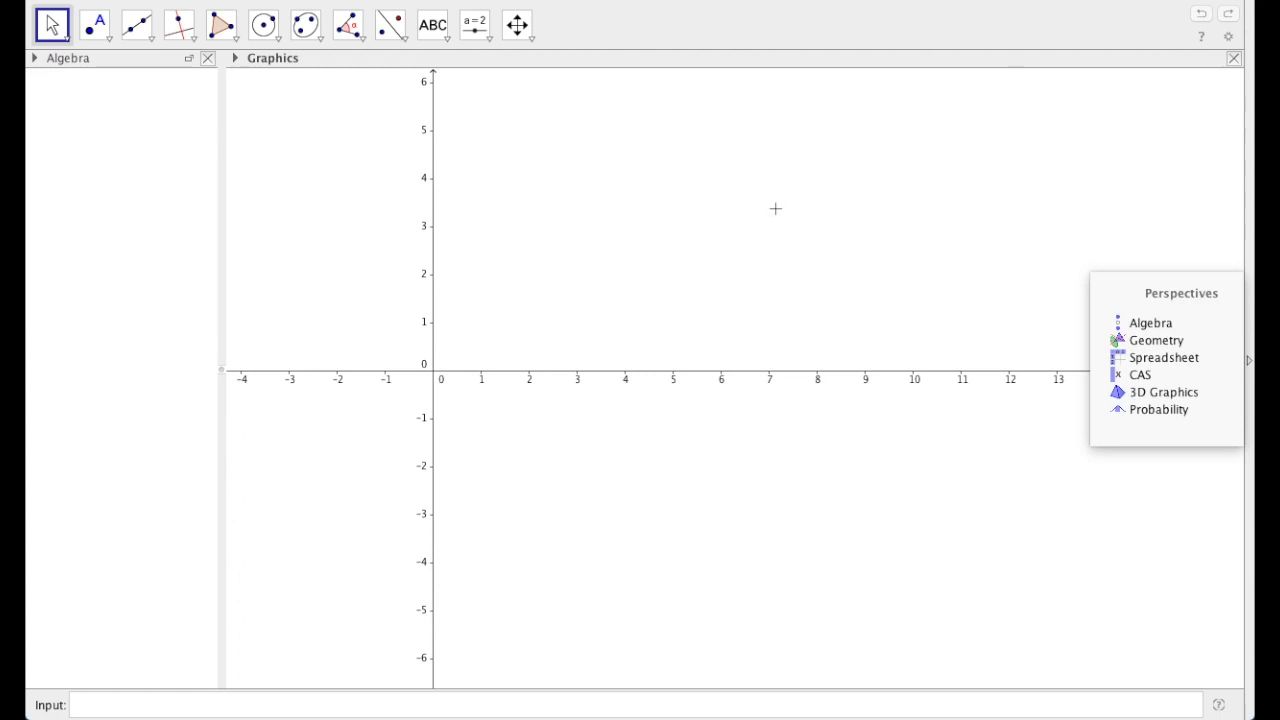
Step: Switch to the Algebra perspective and show the grid in the graphics view
click(1130, 323)
click(274, 82)
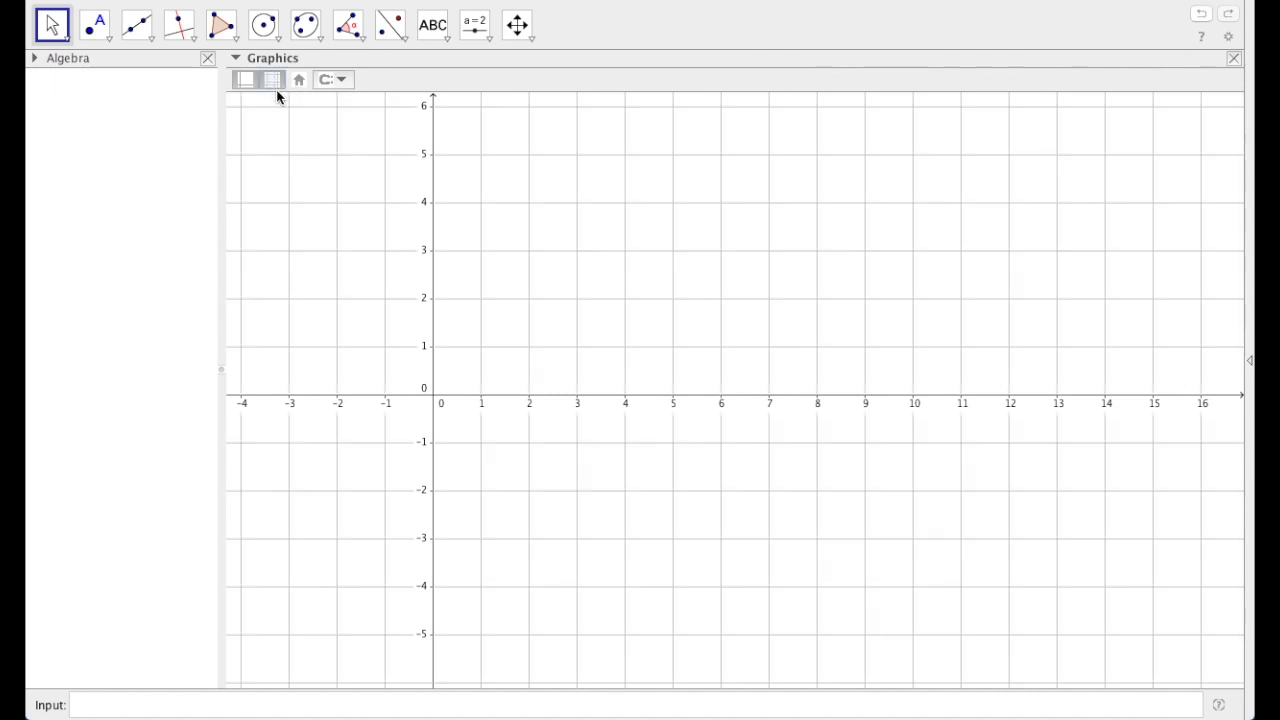
drag(374, 312, 614, 326)
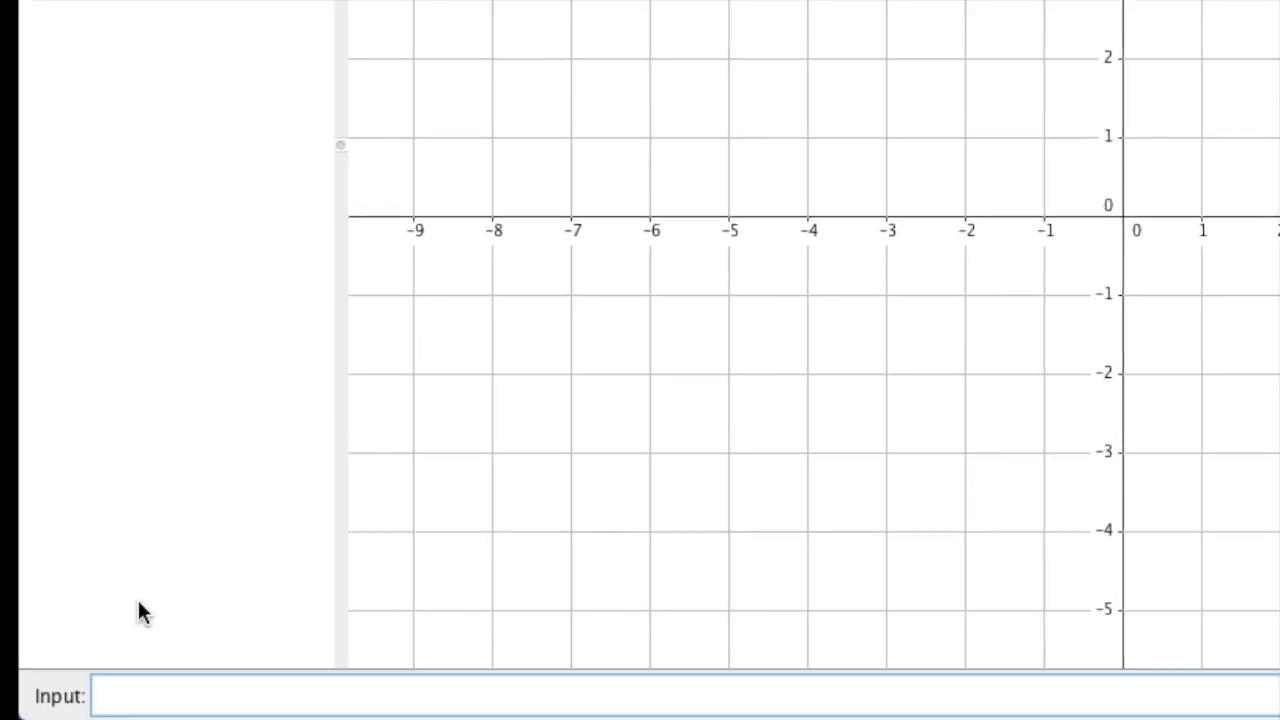
Step: Define the cubic function f(x)=a*x^3+b*x^2+c*x+d and create sliders for a, b, c and d
text(f(x))
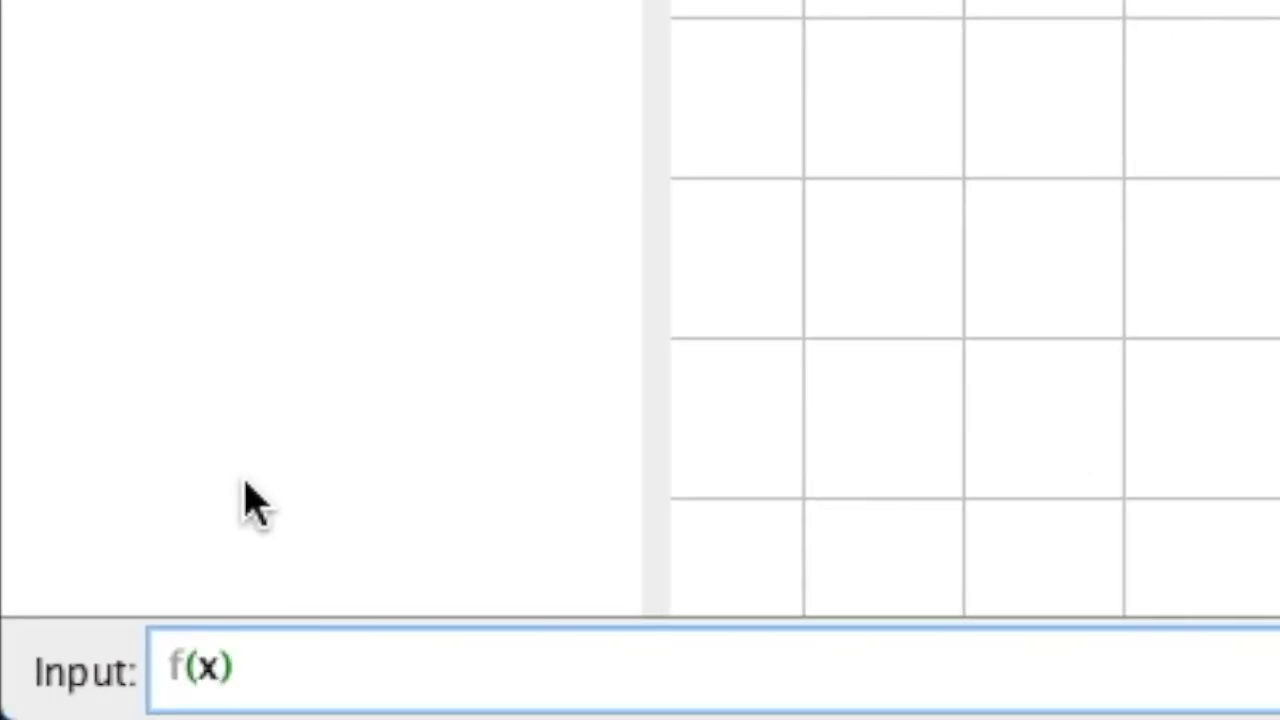
text(=)
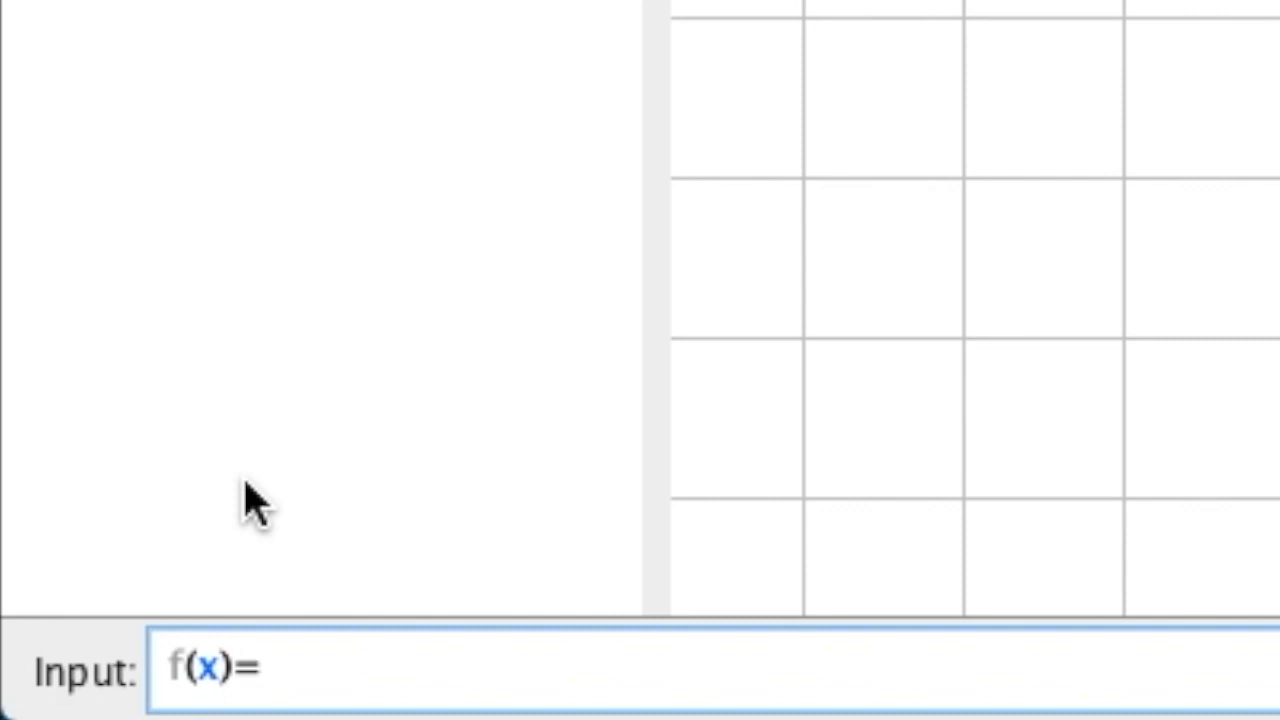
text(a*)
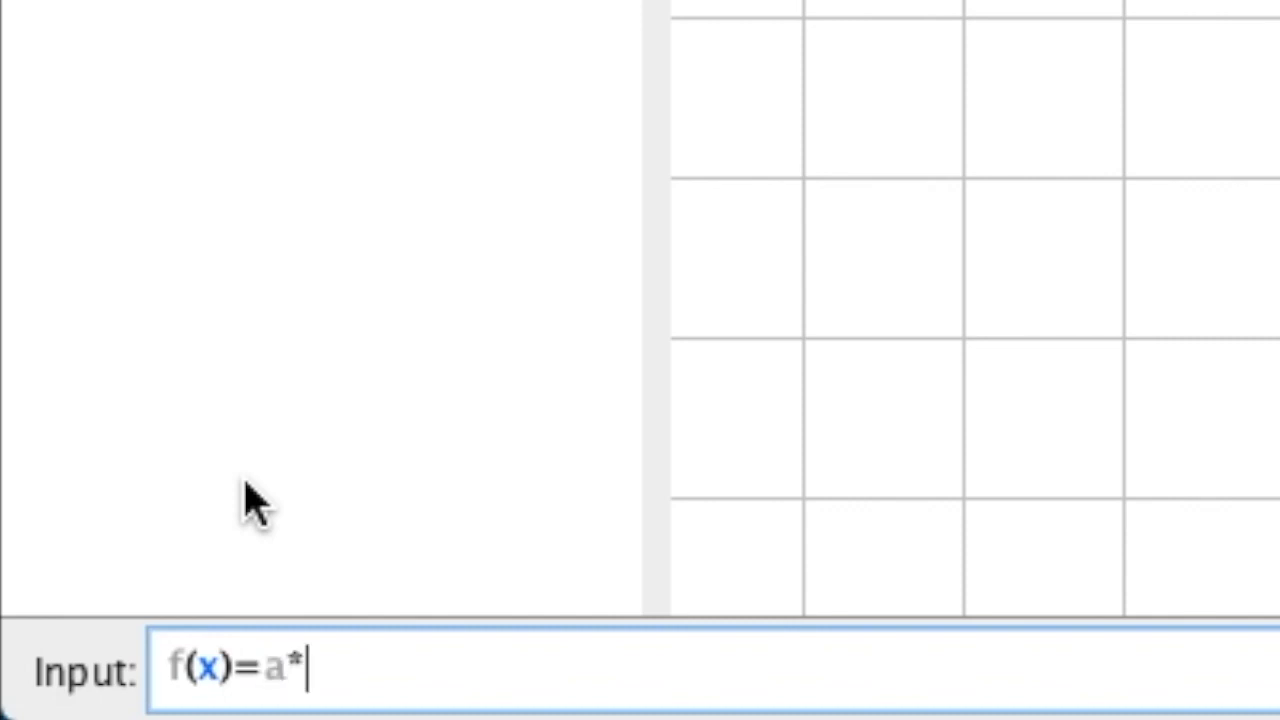
text(x^3)
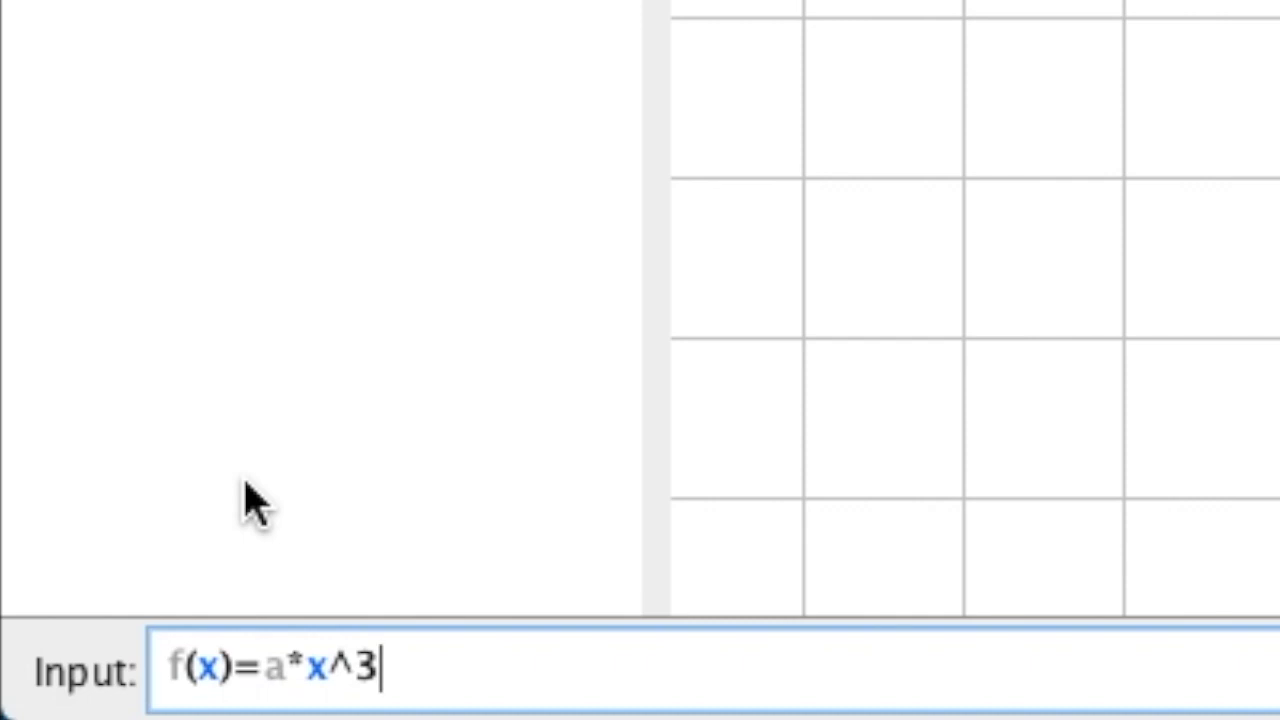
text(+b*x)
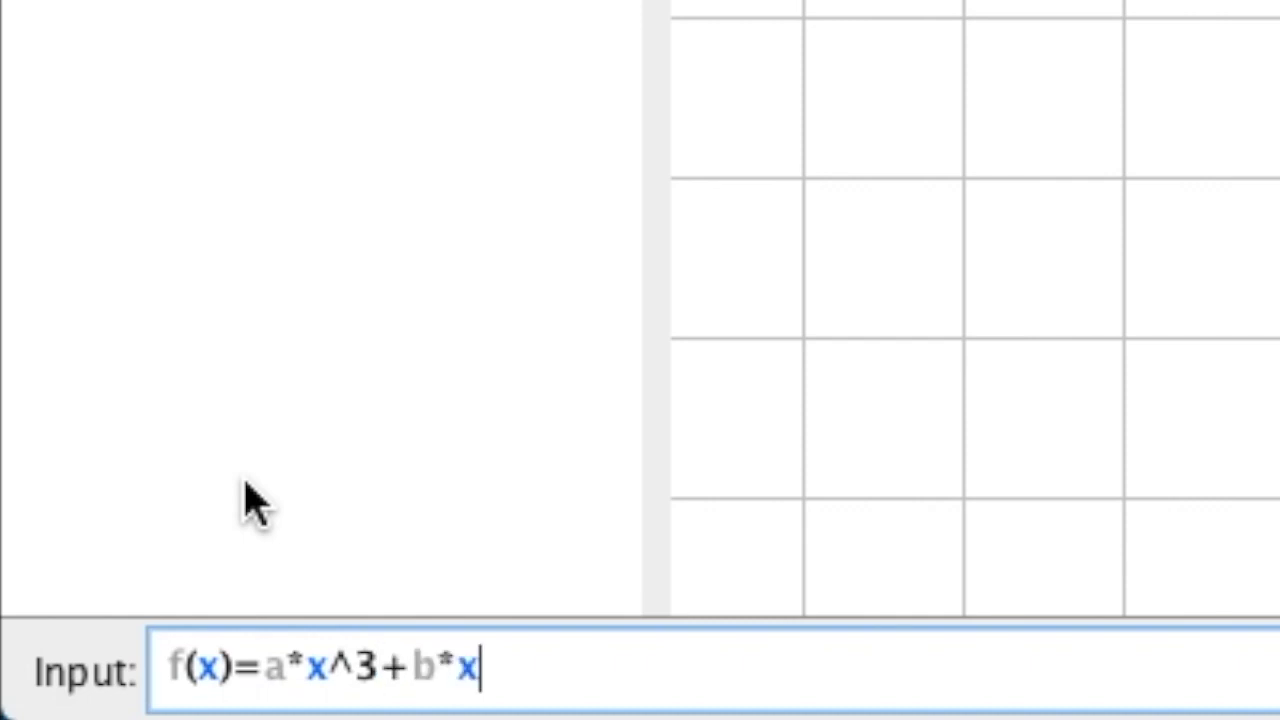
text(^2+c)
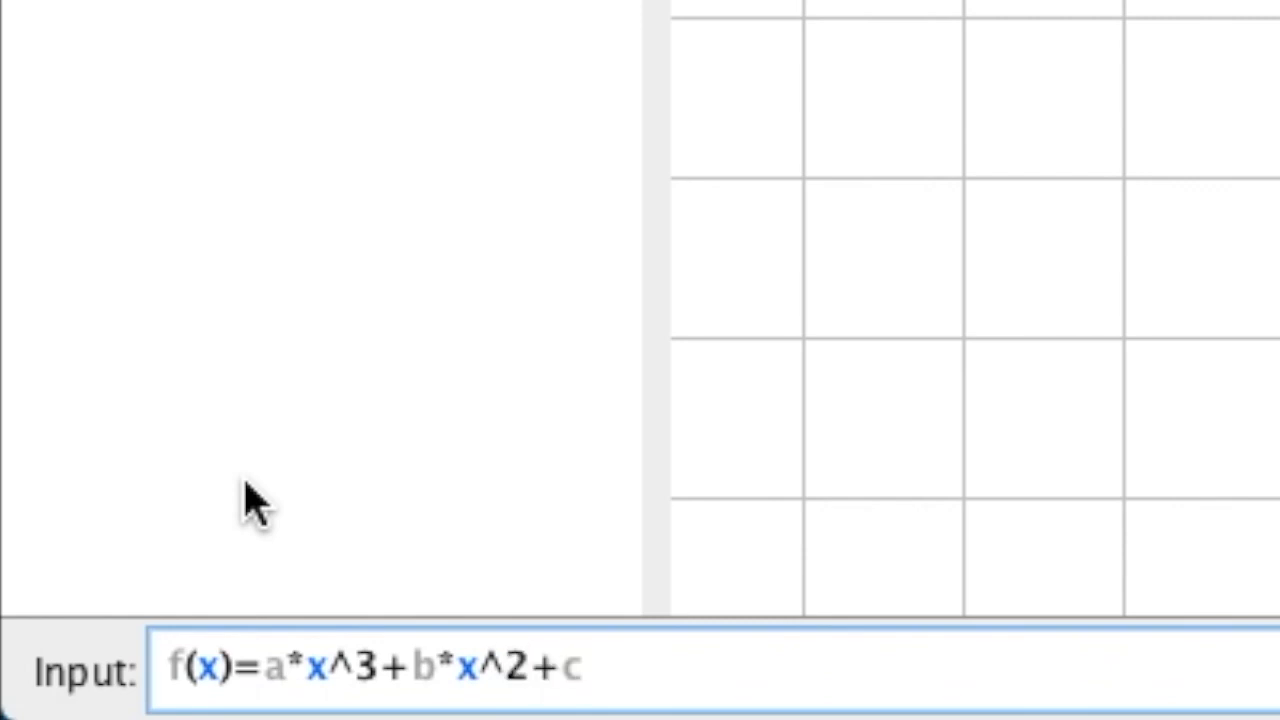
text(*x+d)
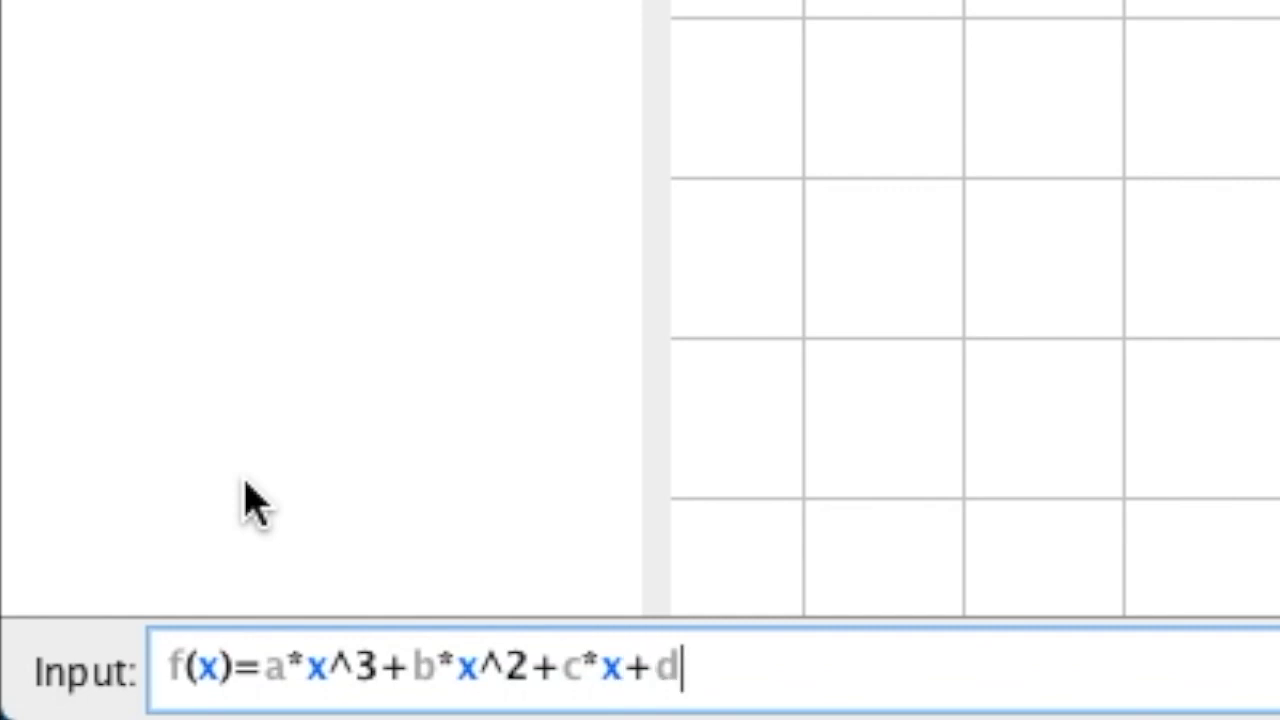
key(Return)
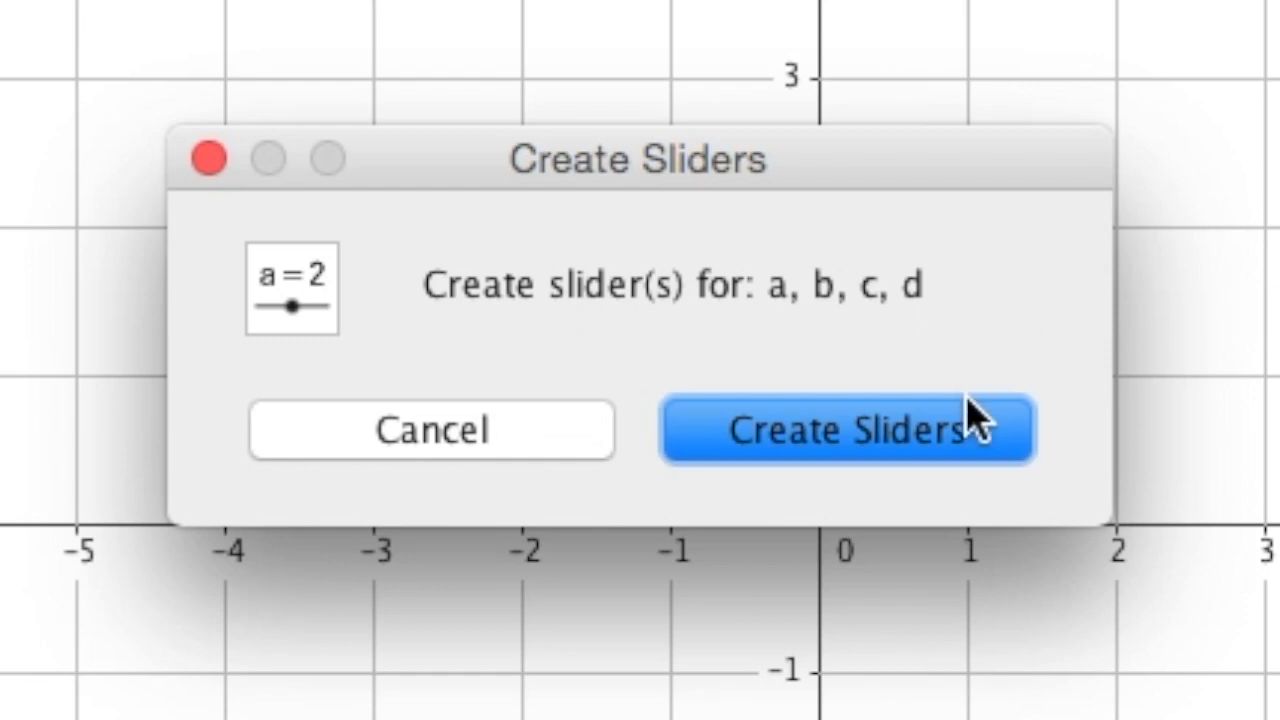
click(963, 437)
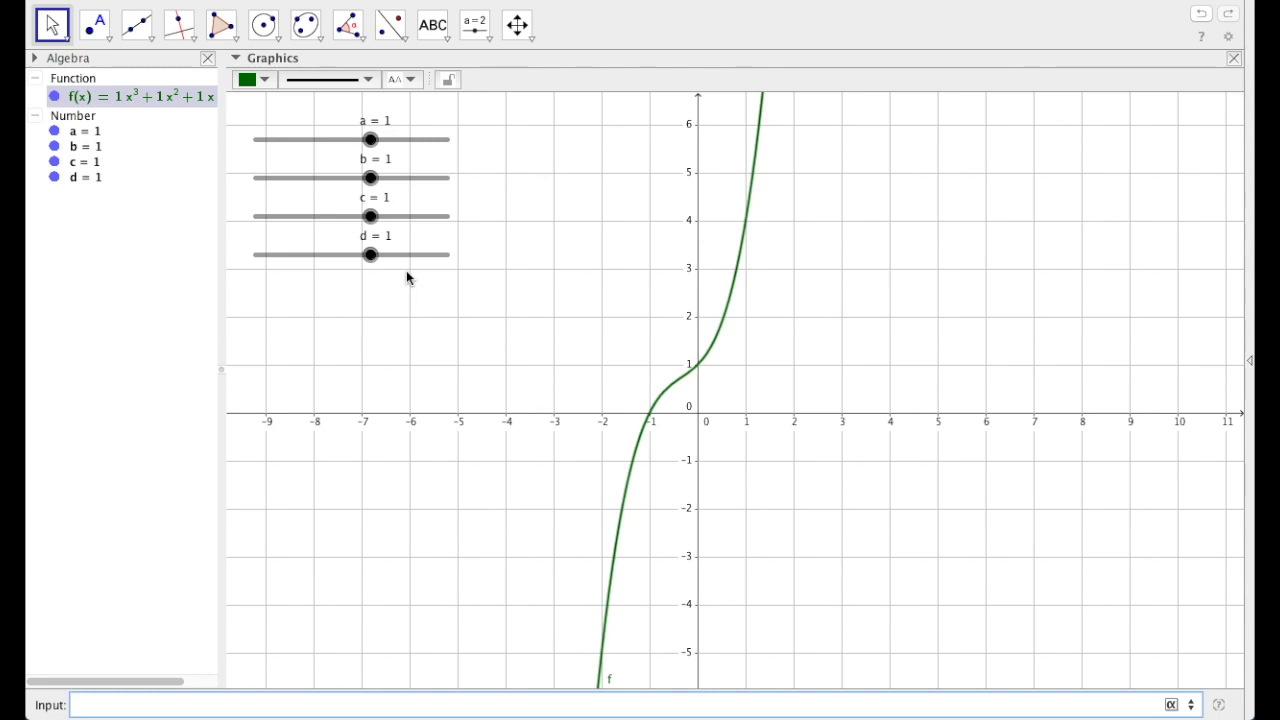
Step: Set the coefficient sliders to b = 2, c = -2 and d = -1
drag(370, 178, 313, 216)
drag(375, 258, 333, 257)
Step: Make the curve of f thicker and color it black
click(588, 295)
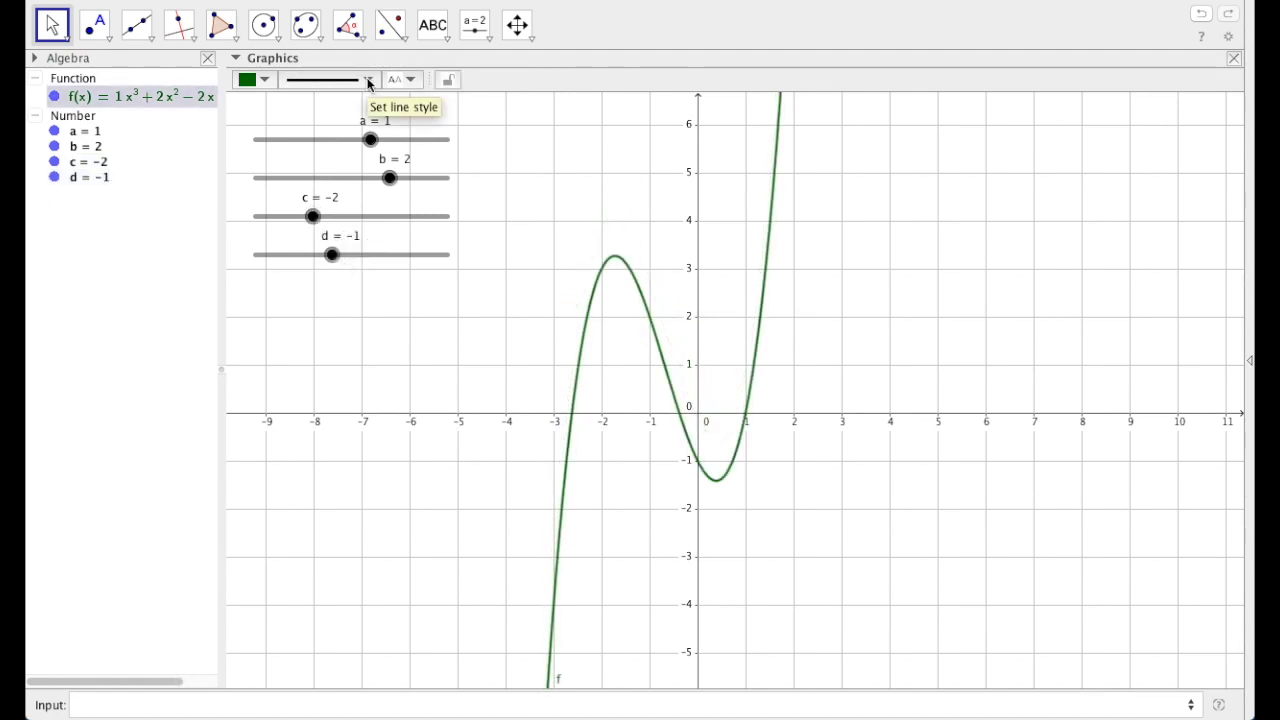
click(368, 85)
drag(299, 218, 322, 229)
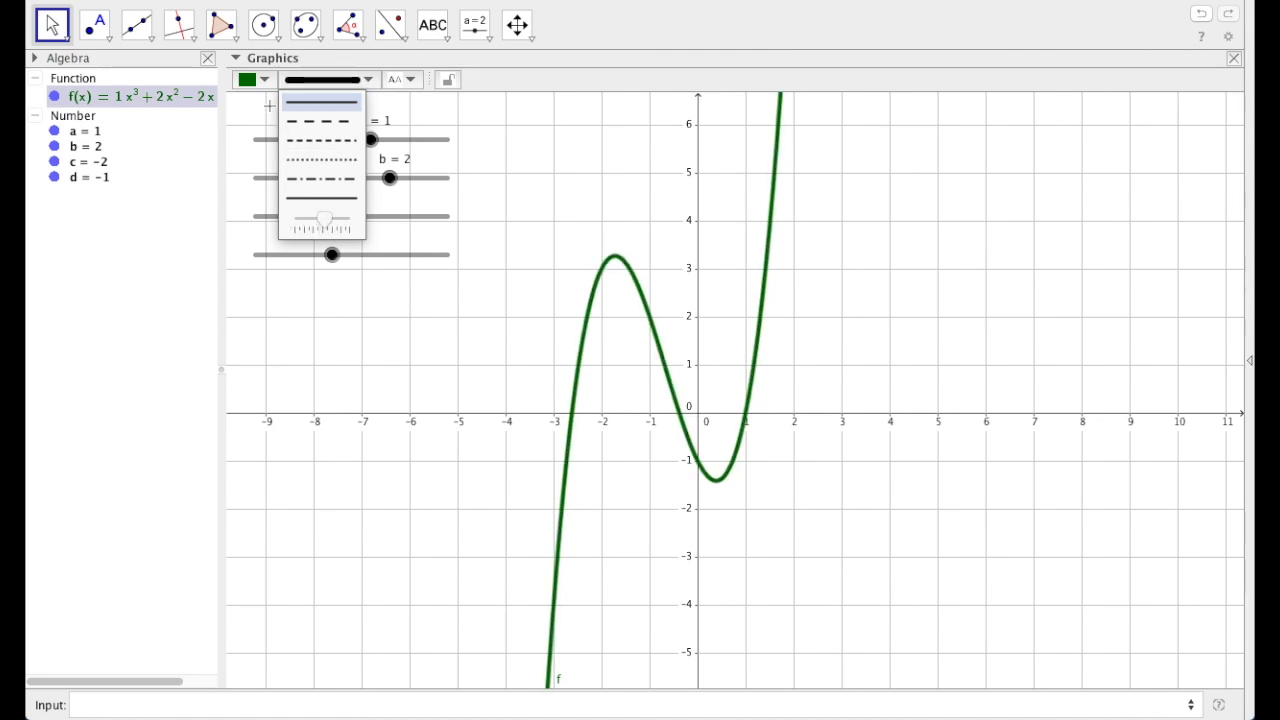
click(262, 80)
click(403, 136)
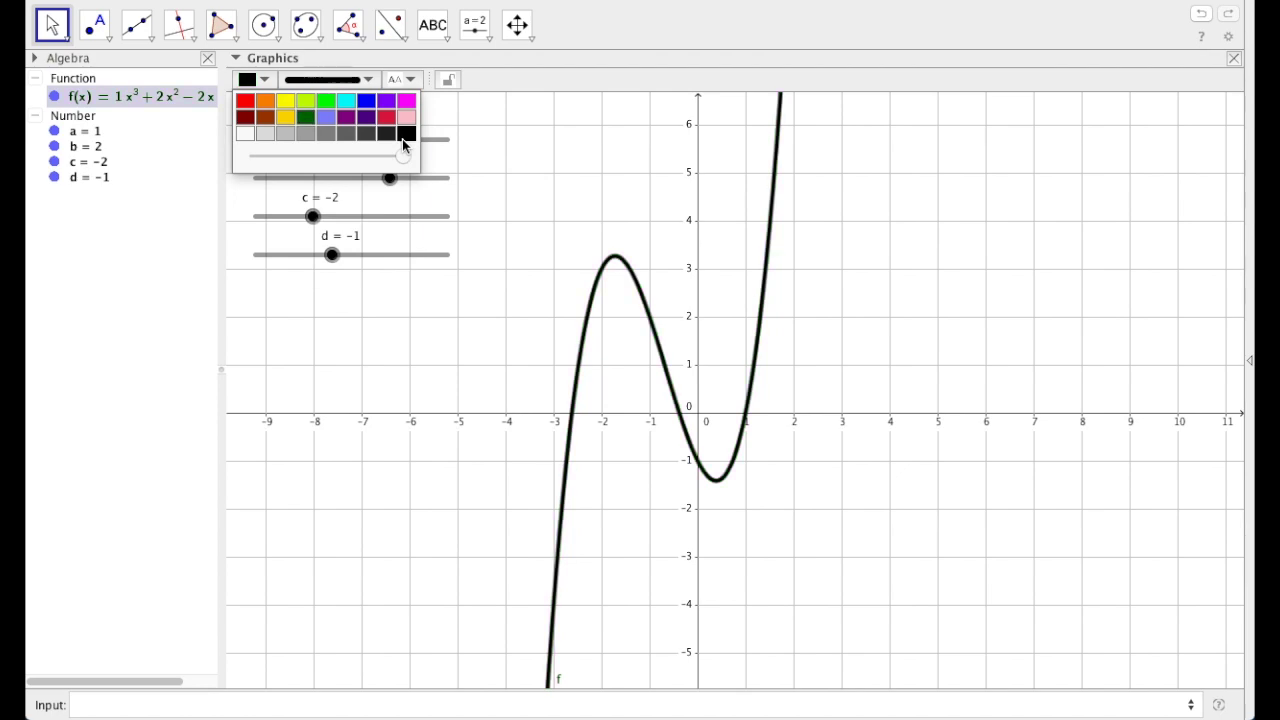
click(554, 166)
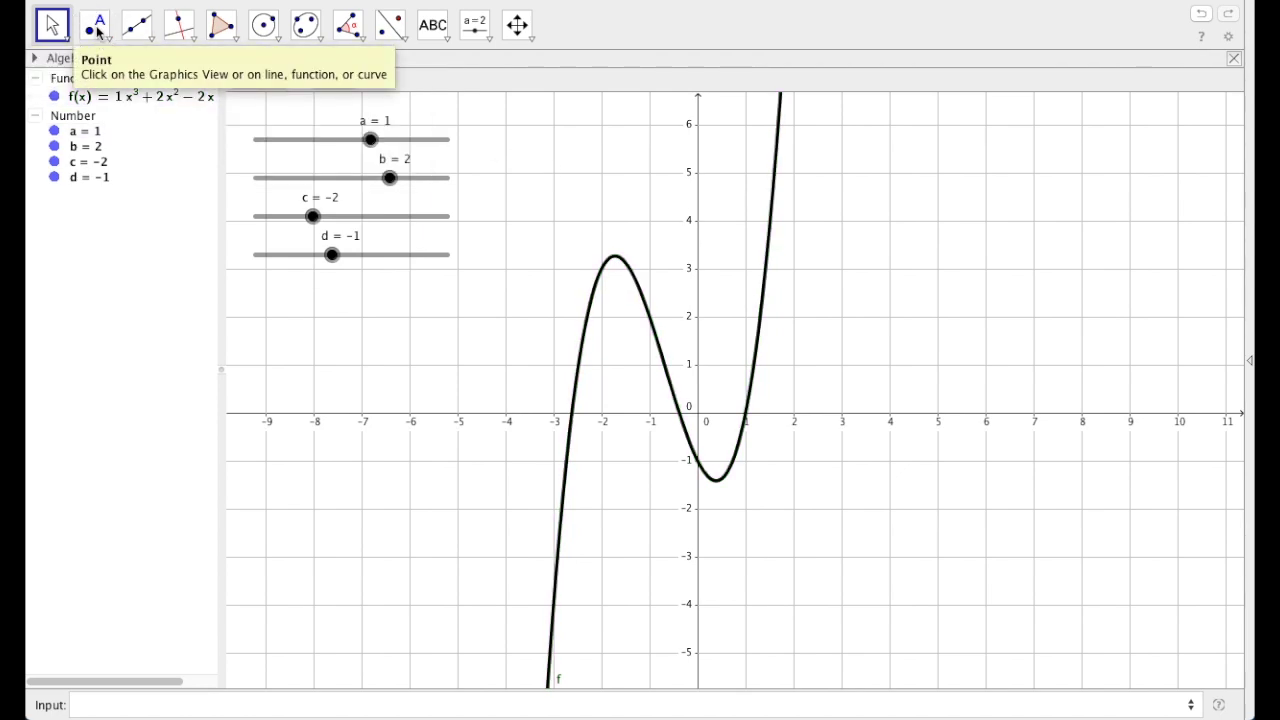
Step: Place a point on the curve of f at about (-2.74, -1.11)
click(98, 32)
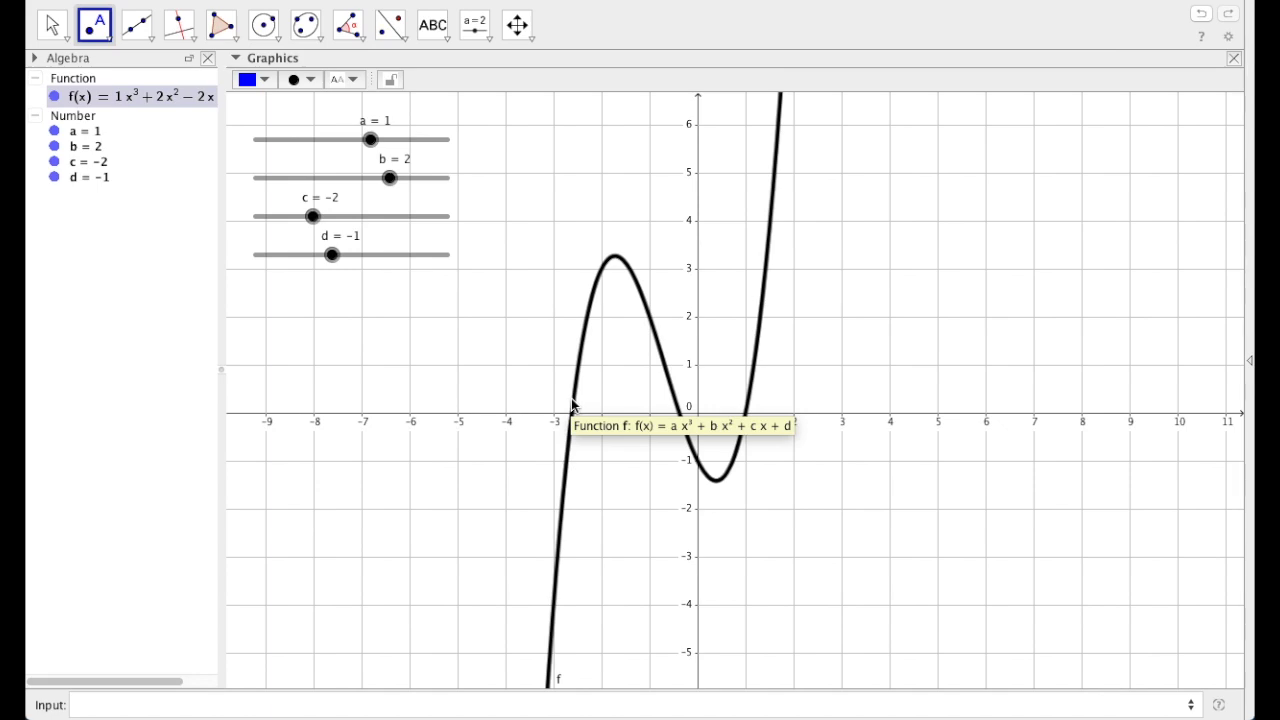
click(565, 466)
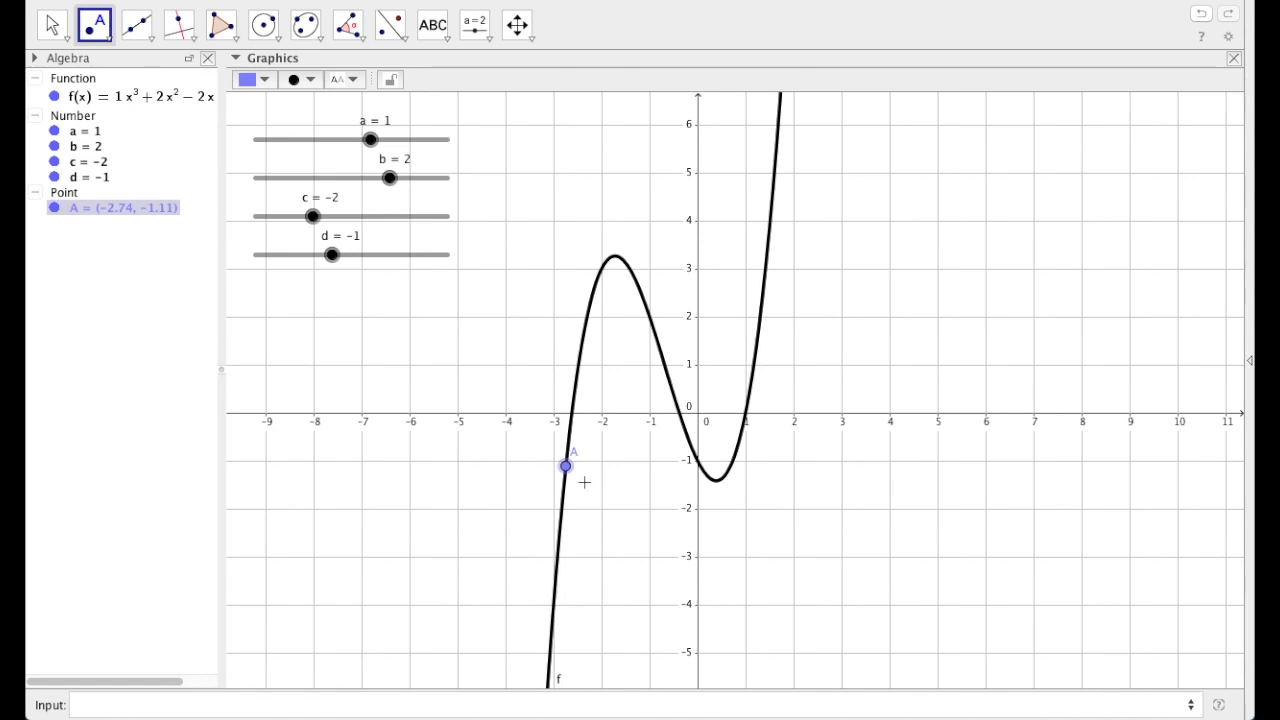
key(Escape)
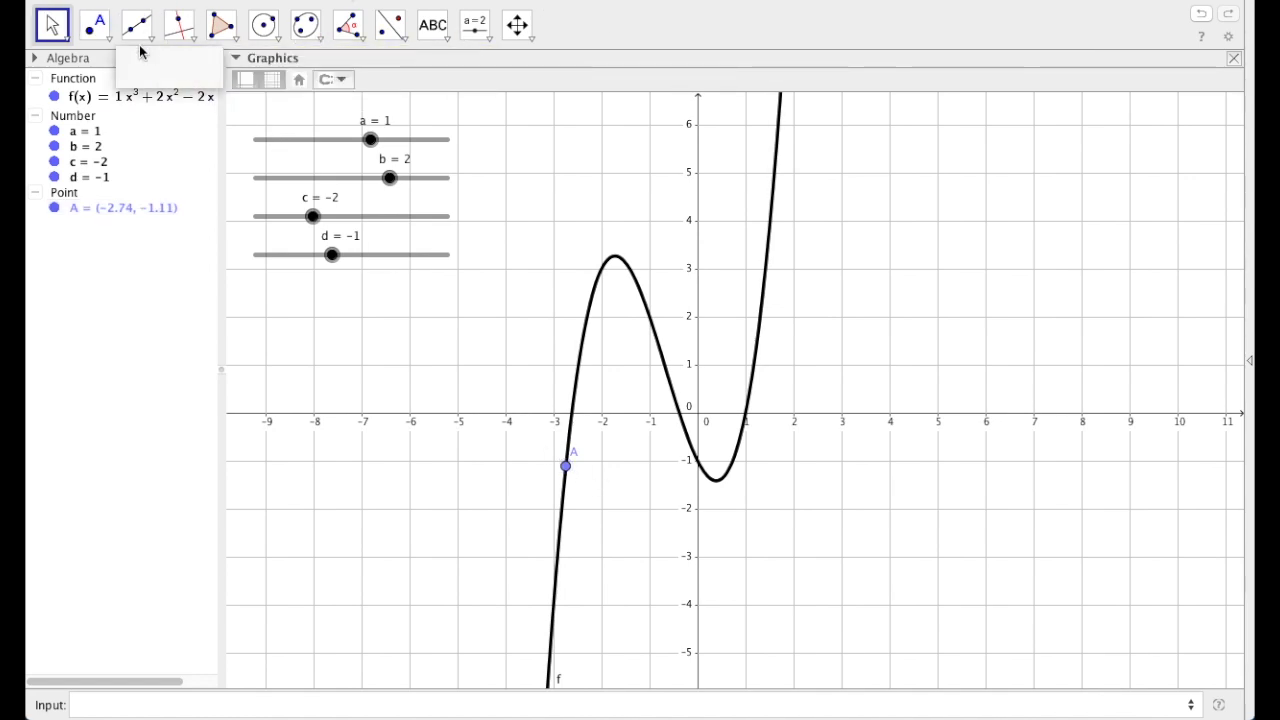
Step: Construct the tangent to the curve of f at point A
click(195, 40)
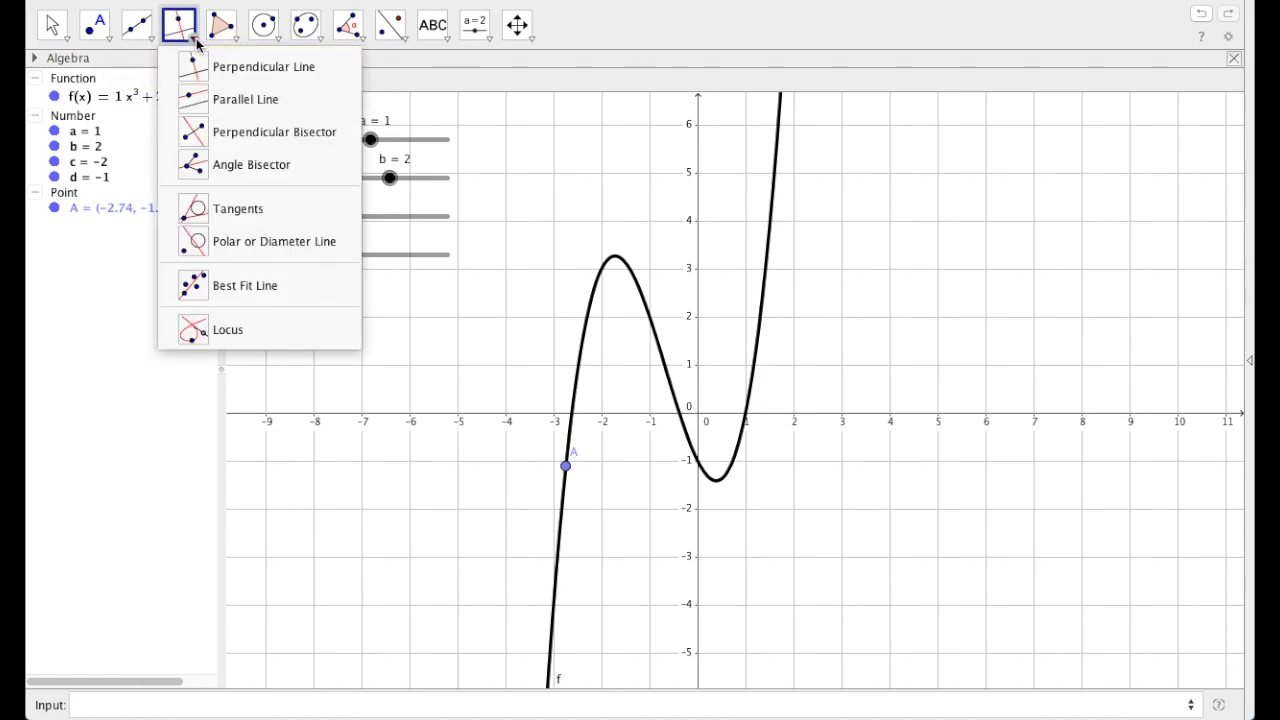
click(236, 213)
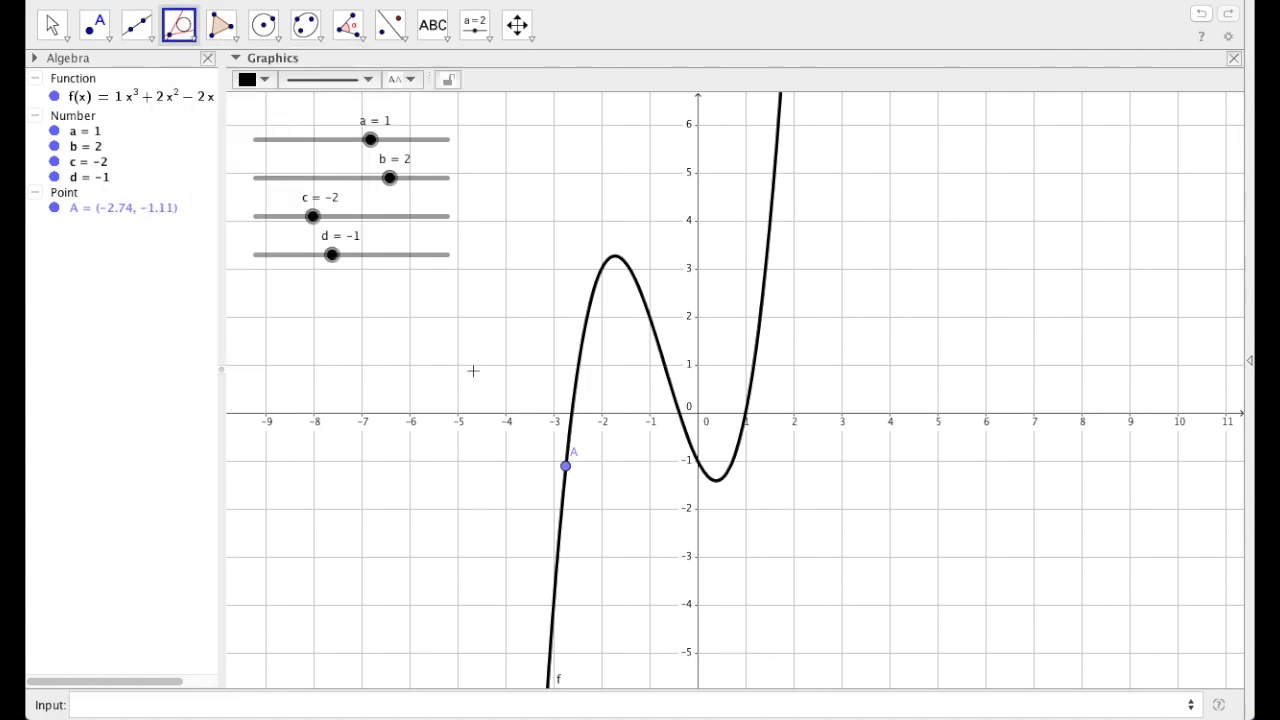
click(566, 466)
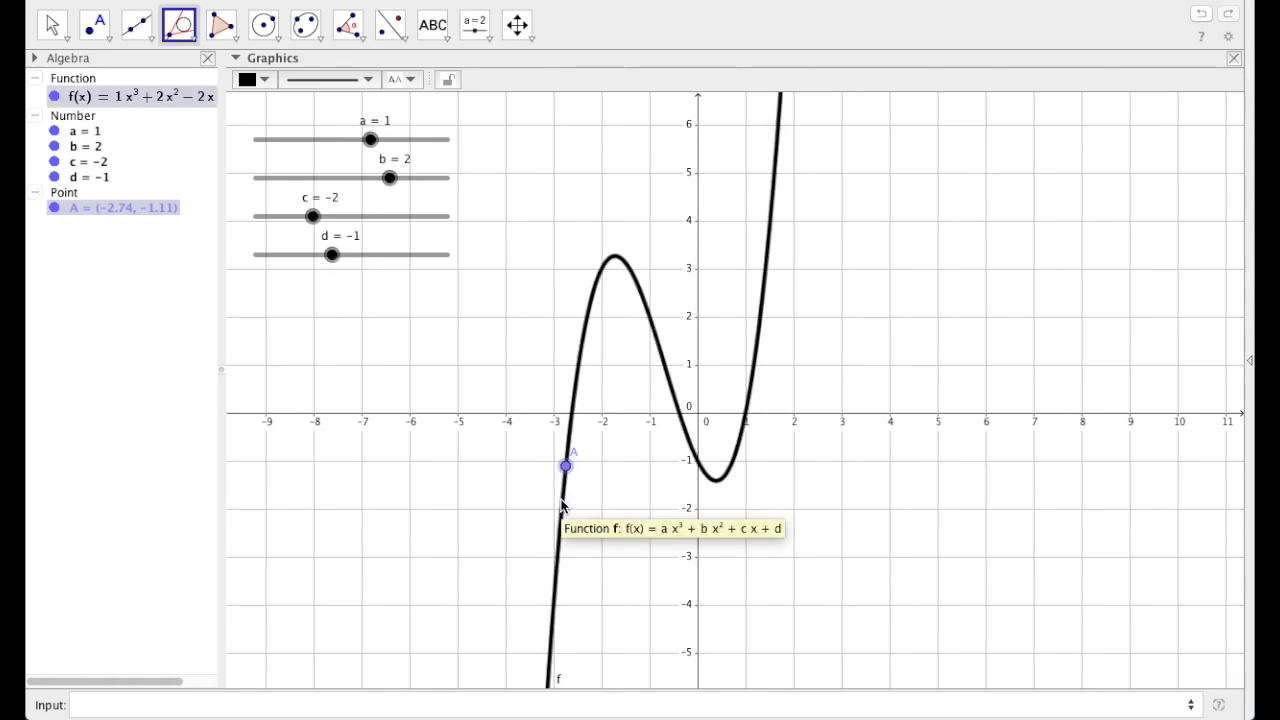
click(561, 503)
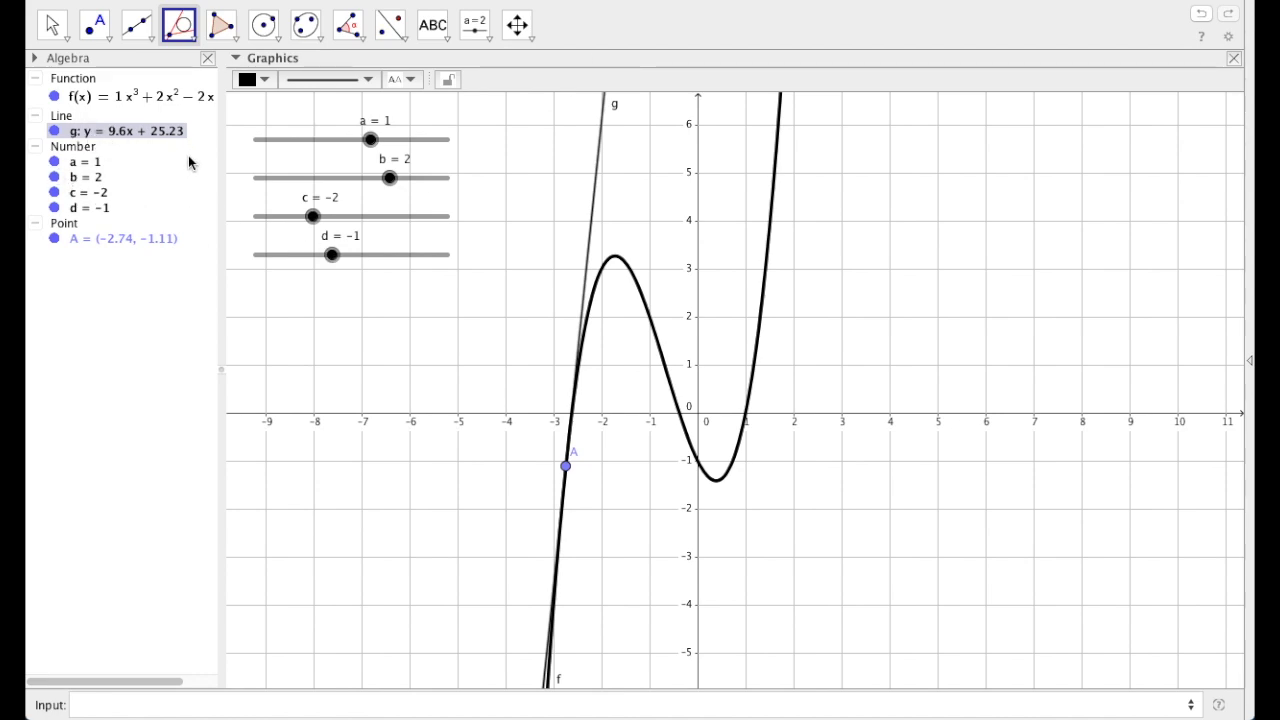
click(50, 28)
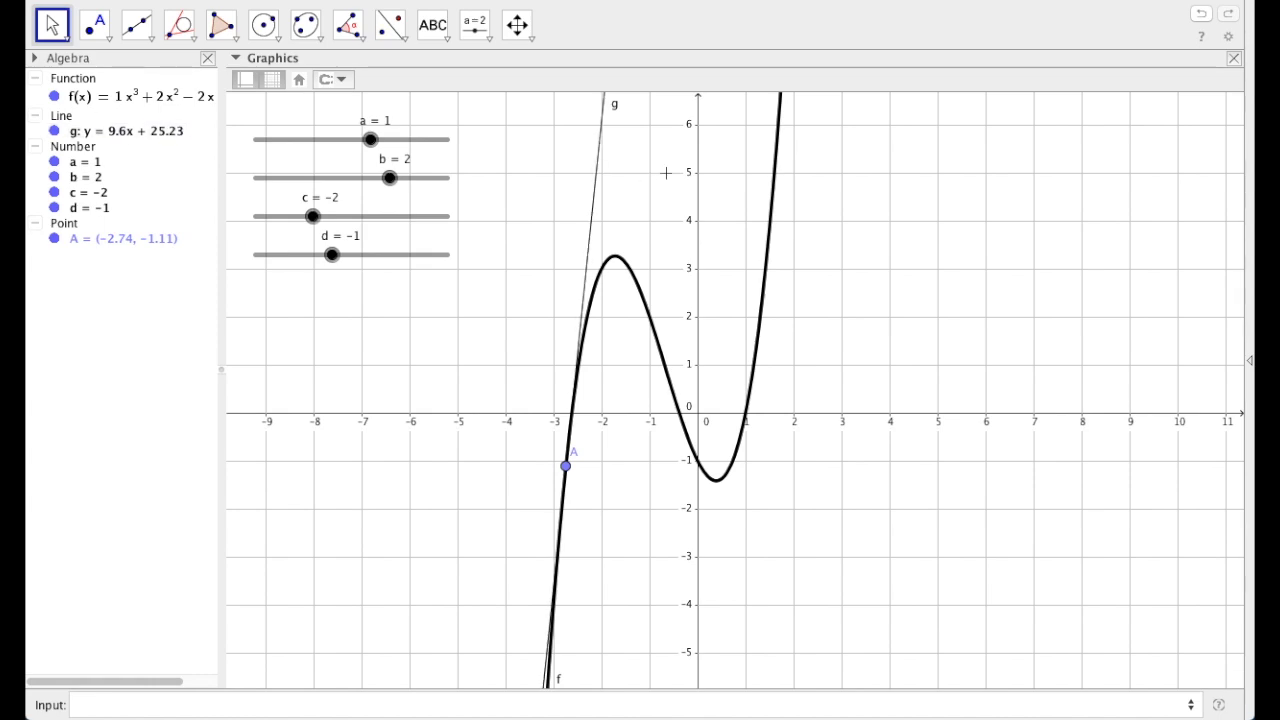
Step: Color the tangent line brown and increase its line thickness
click(597, 173)
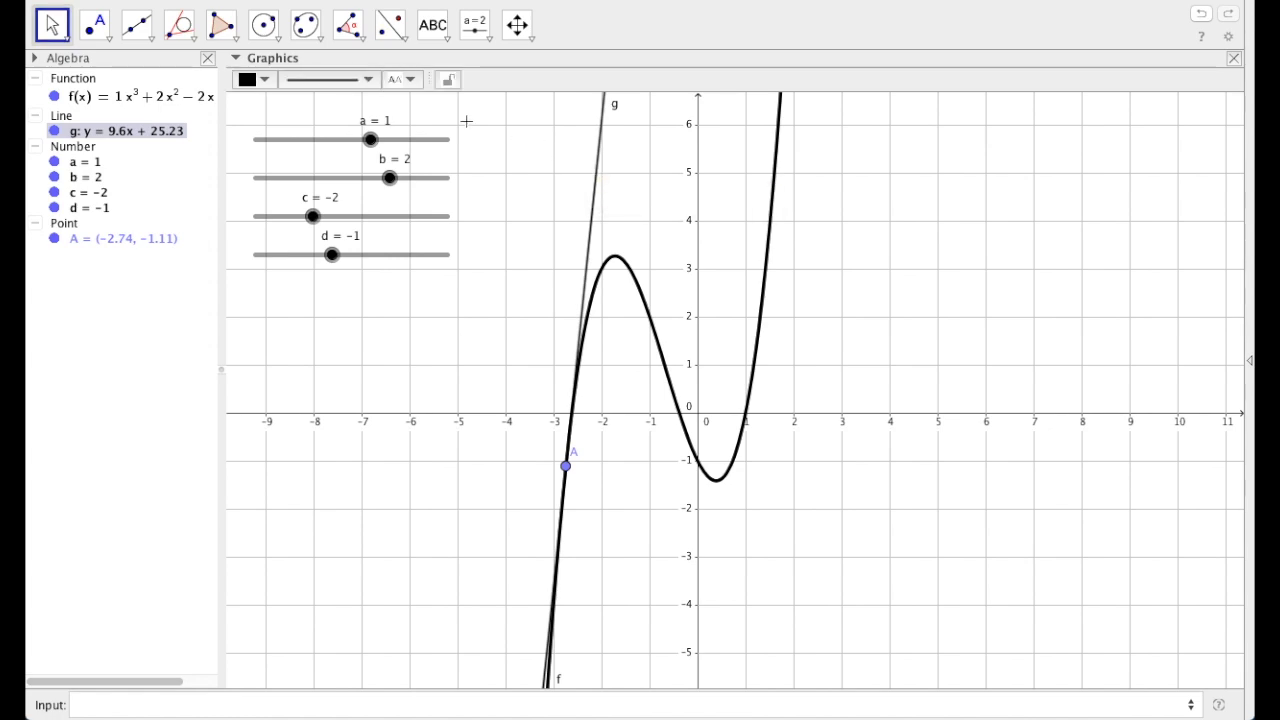
click(266, 83)
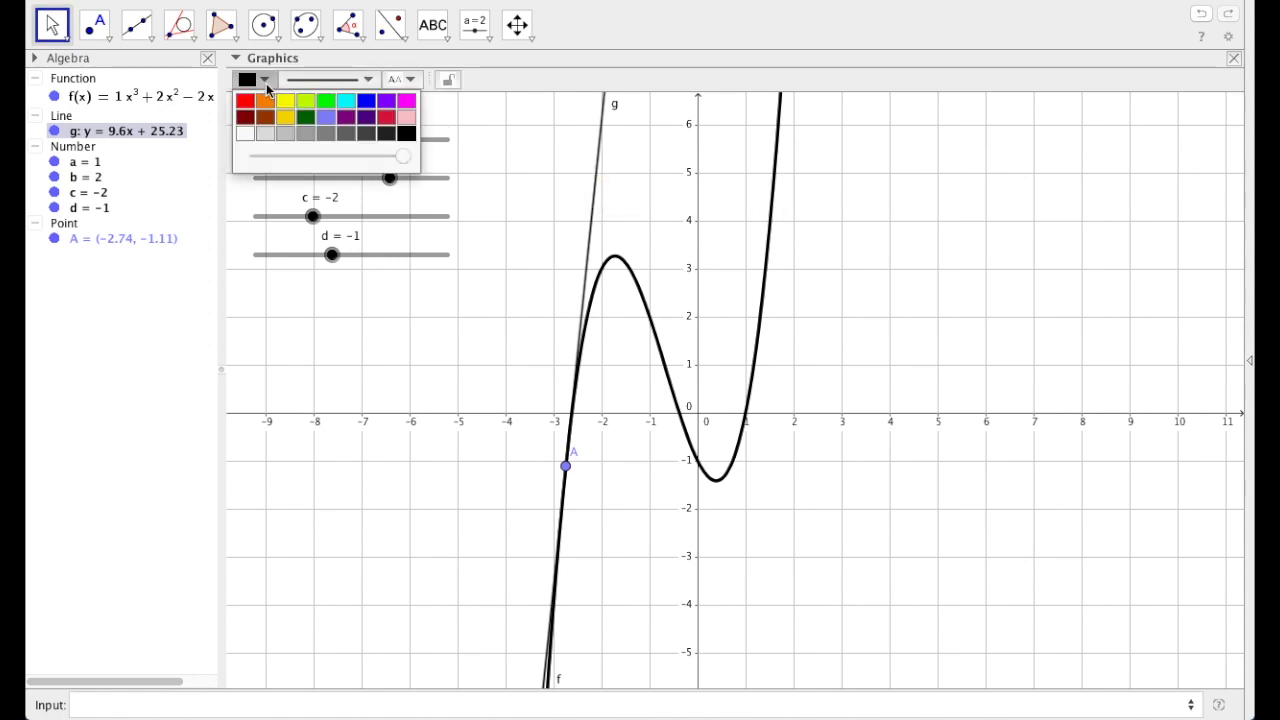
click(265, 118)
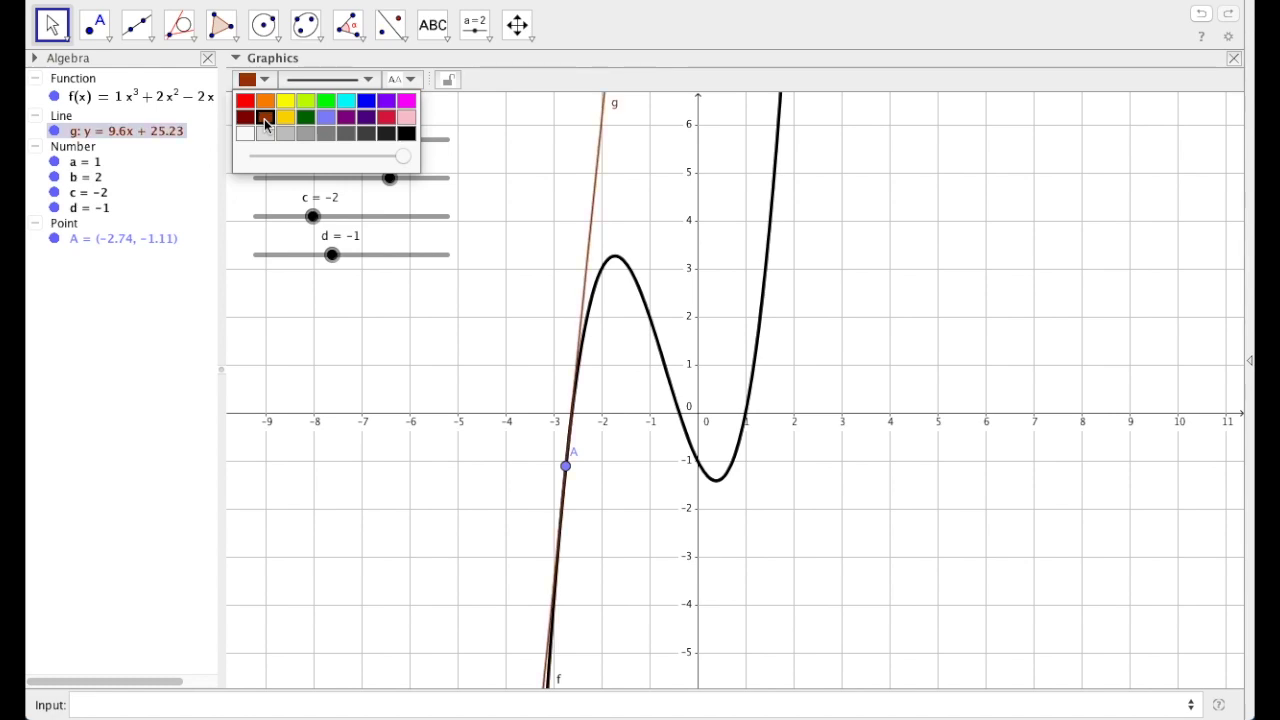
click(370, 80)
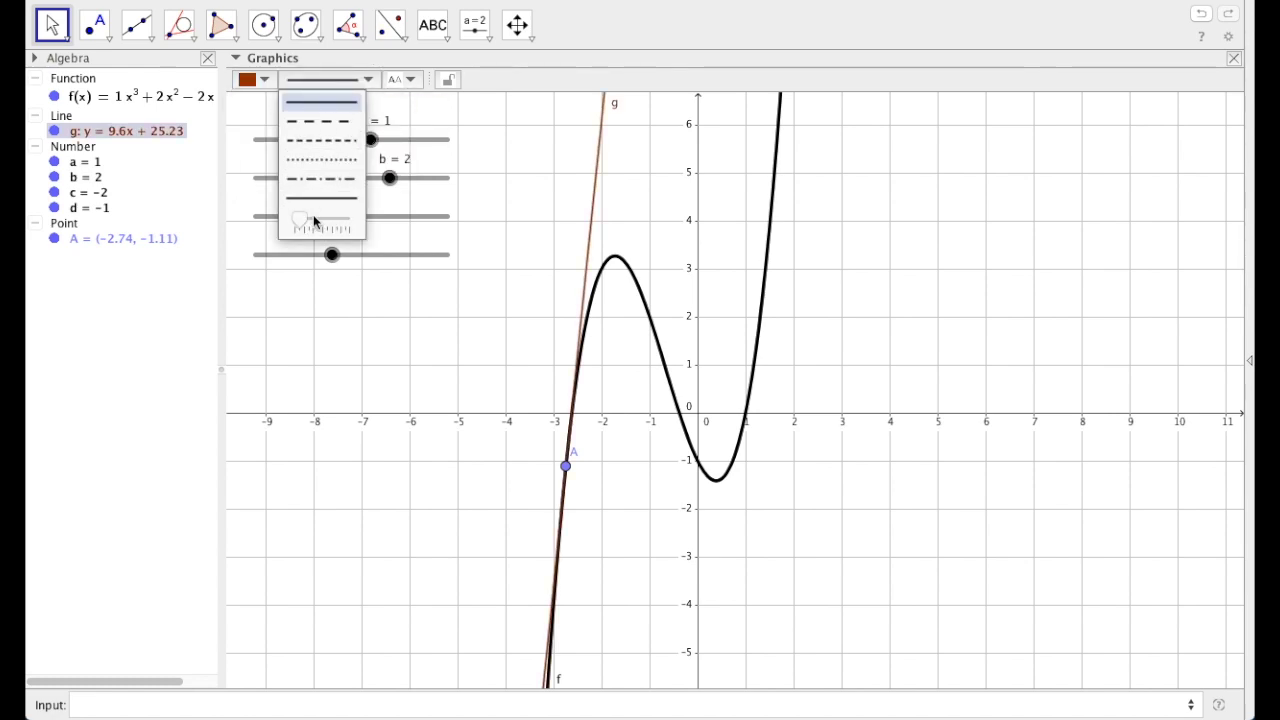
drag(300, 221, 313, 225)
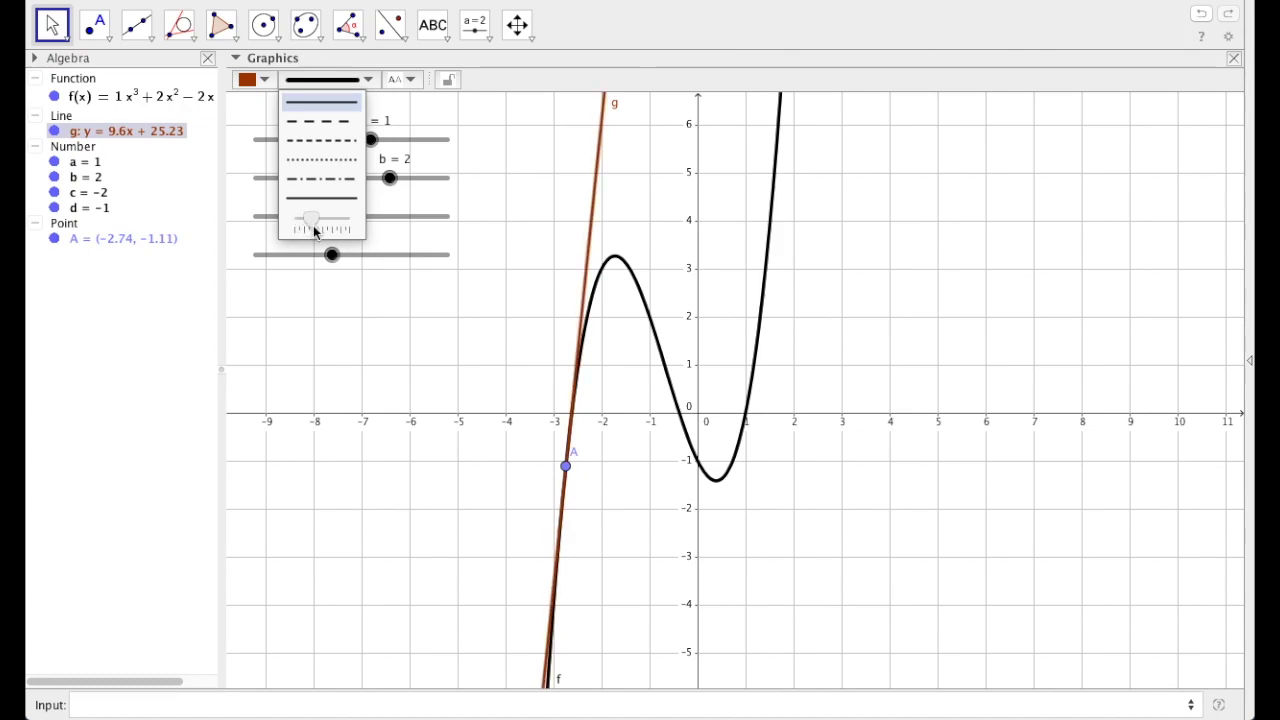
Step: Color point A brown like the tangent and move it along the curve to about (-2.56, 0.42)
click(566, 467)
click(252, 80)
click(262, 118)
drag(566, 467, 490, 379)
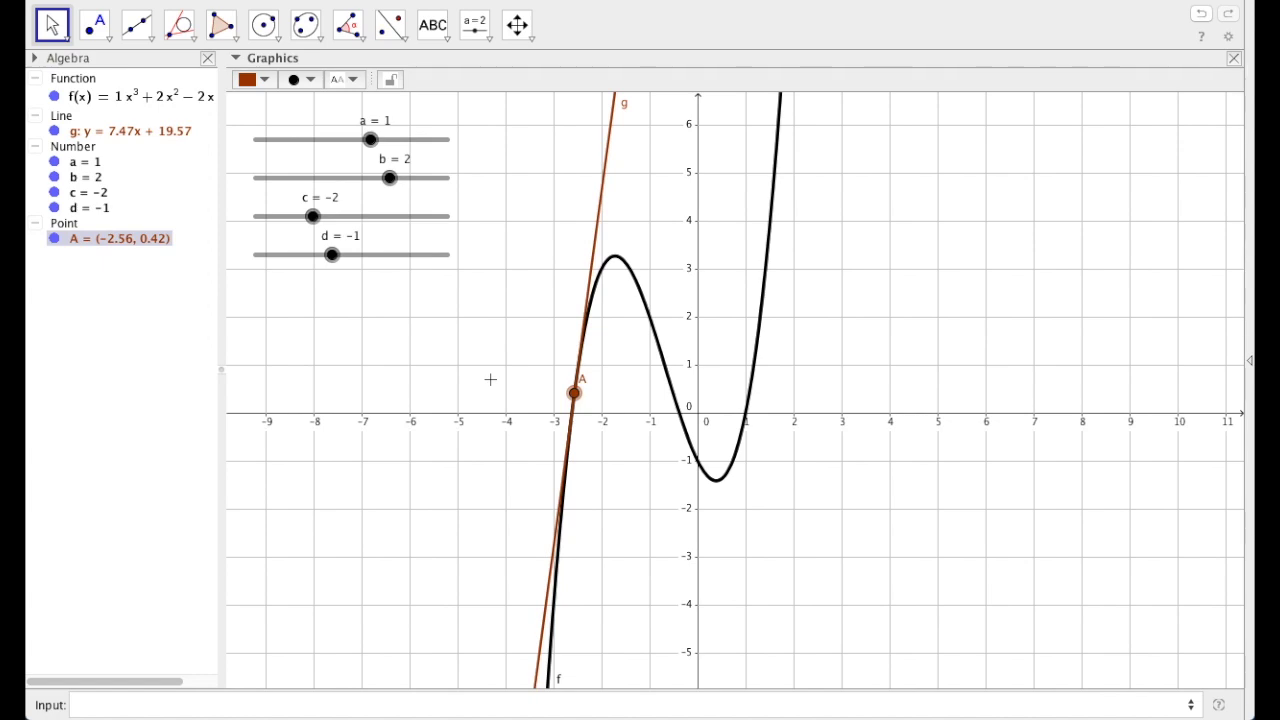
Step: Add a slope triangle to tangent line g with the Slope tool
click(363, 42)
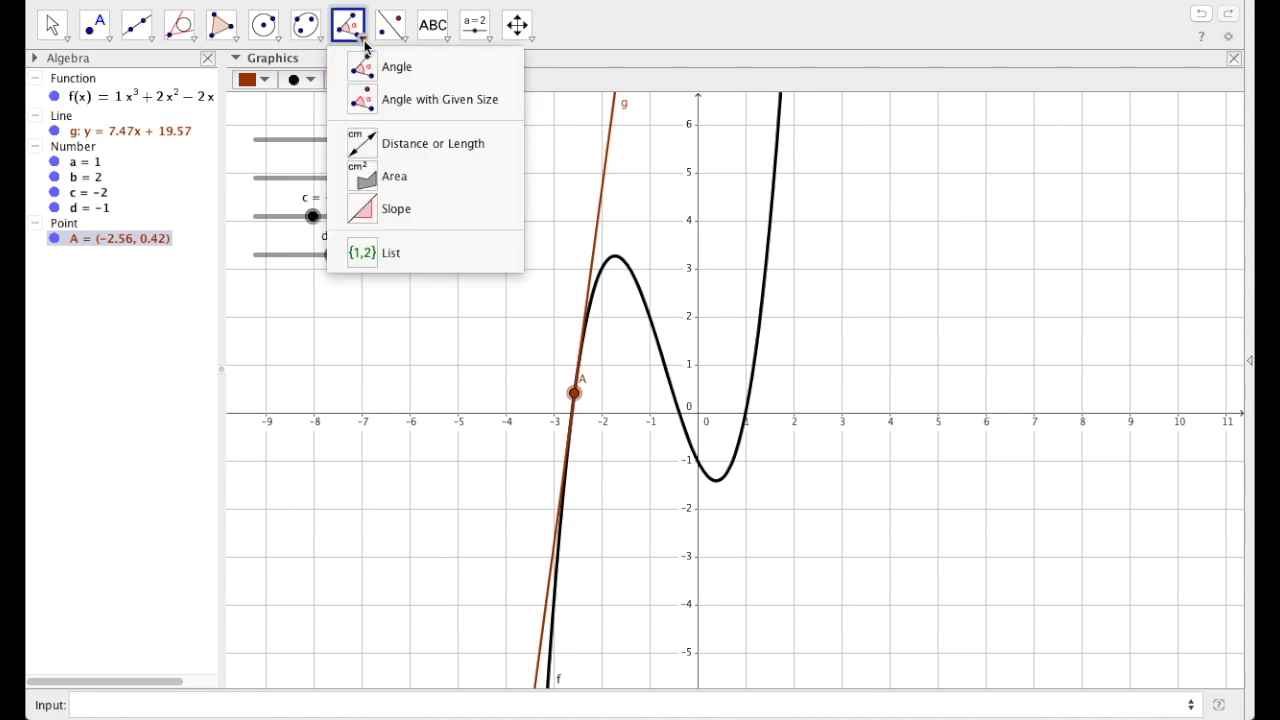
click(397, 208)
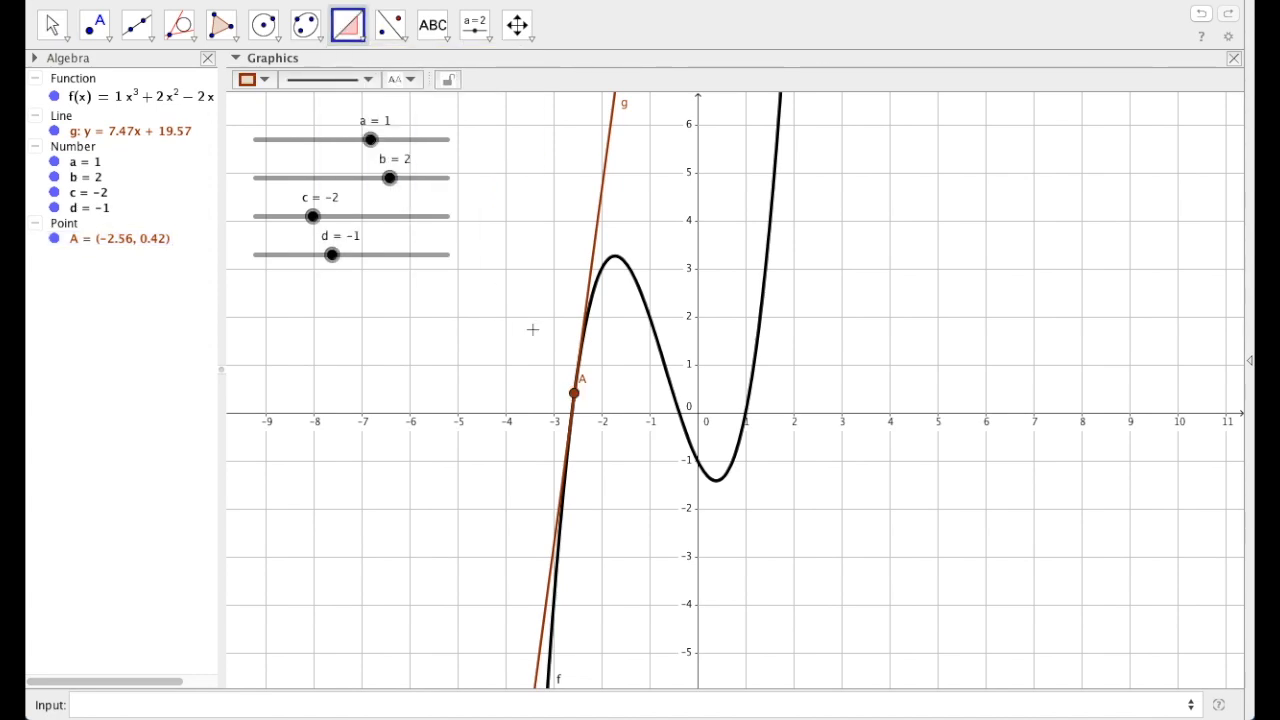
click(593, 261)
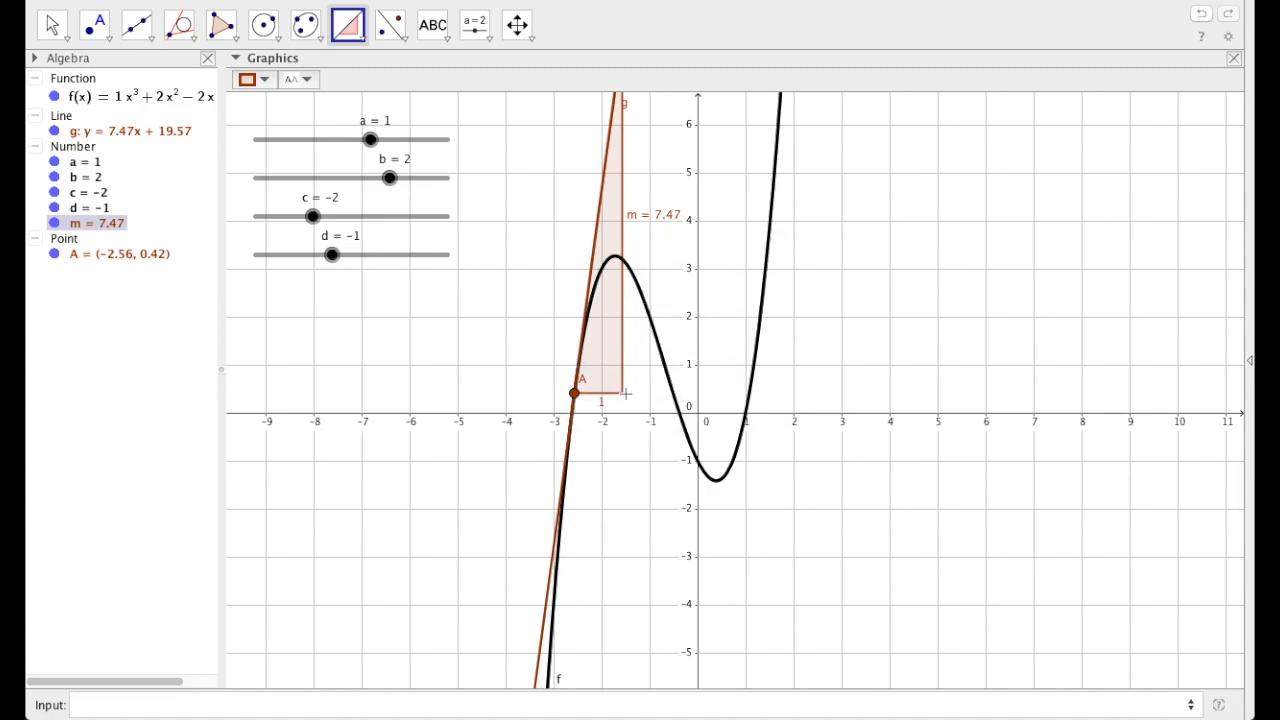
Step: Move point A along the curve past the local maximum and back to about (-2.55, 0.56)
click(51, 30)
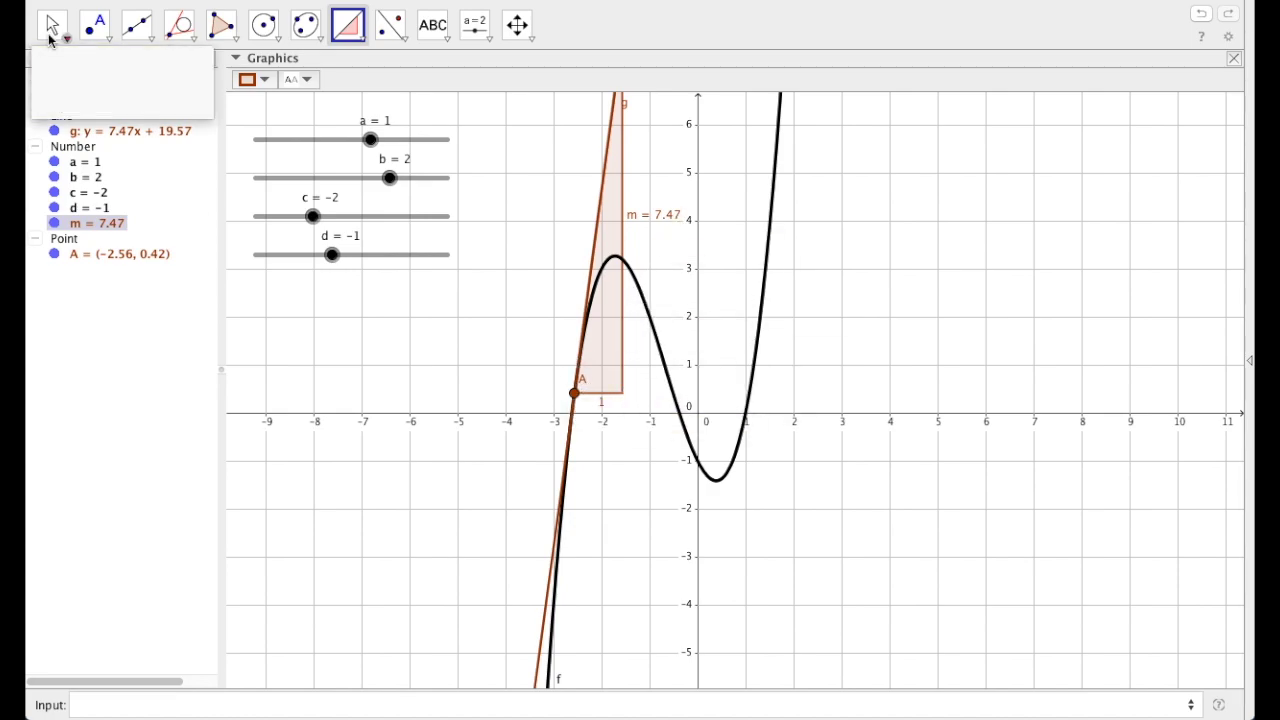
drag(573, 392, 658, 262)
drag(670, 332, 575, 386)
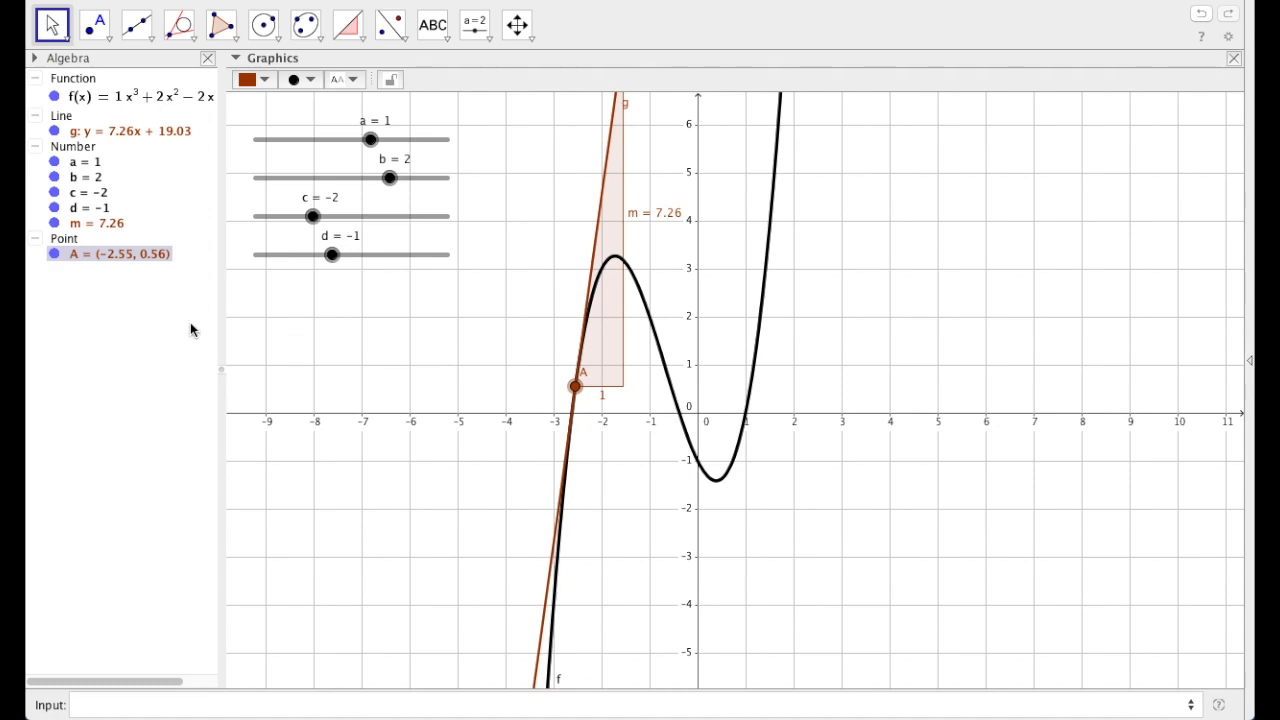
Step: Place a free point at (-7, 2) and rename it D1
click(95, 25)
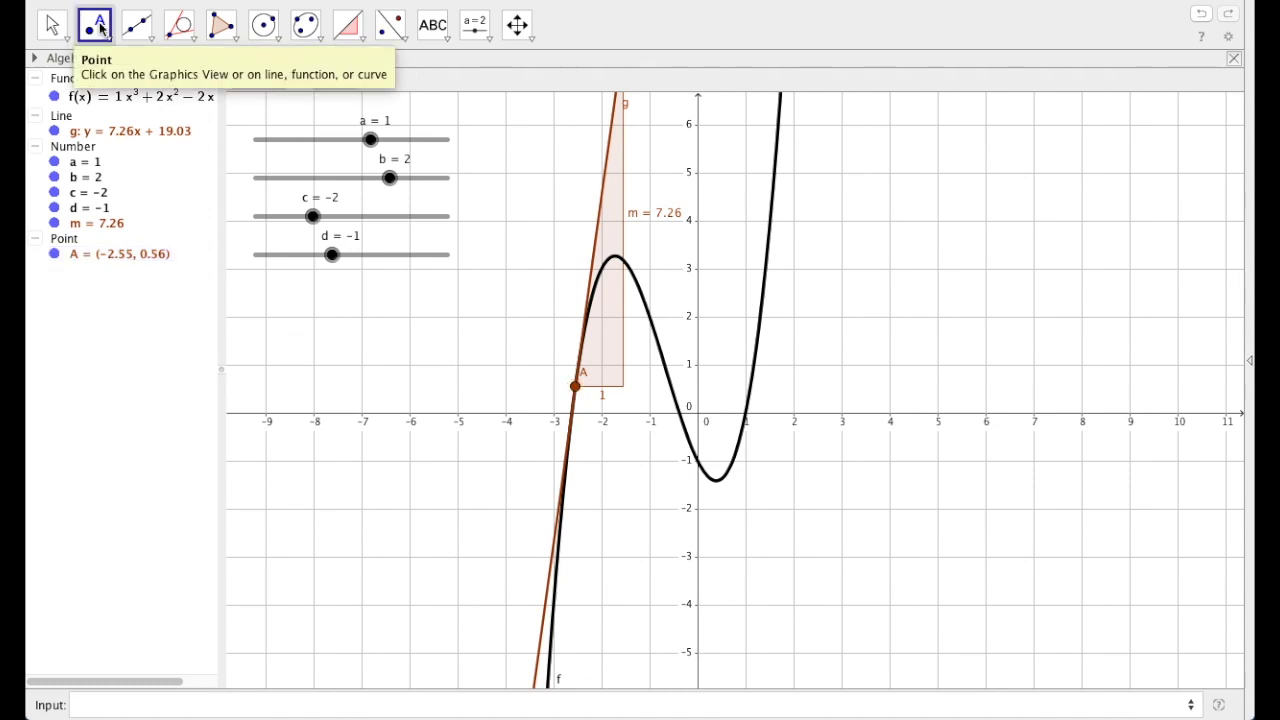
click(362, 317)
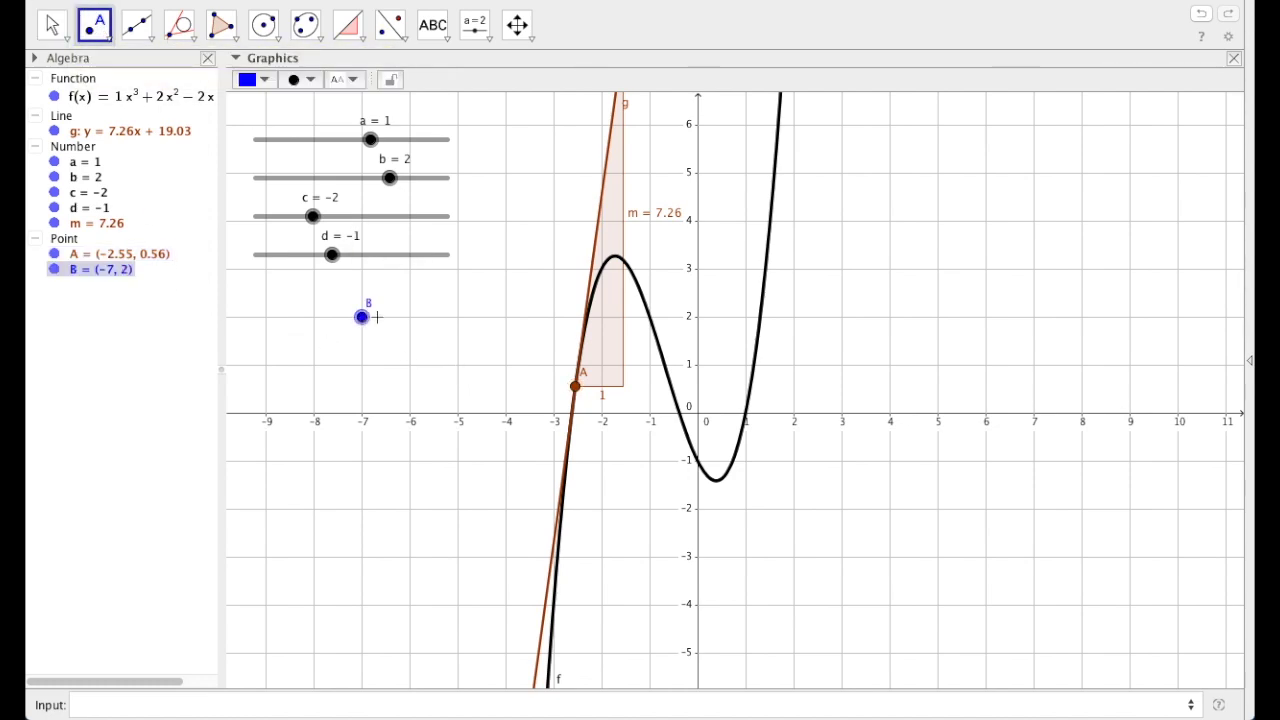
click(52, 25)
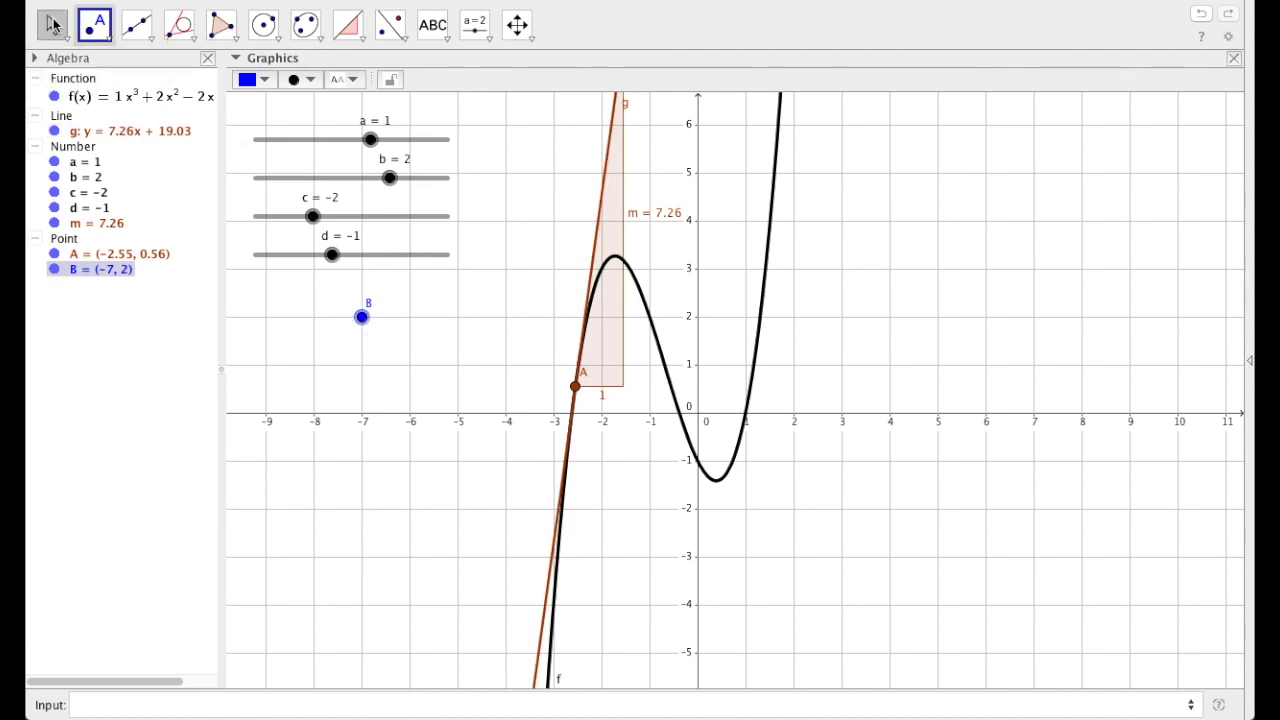
right_click(100, 269)
click(184, 407)
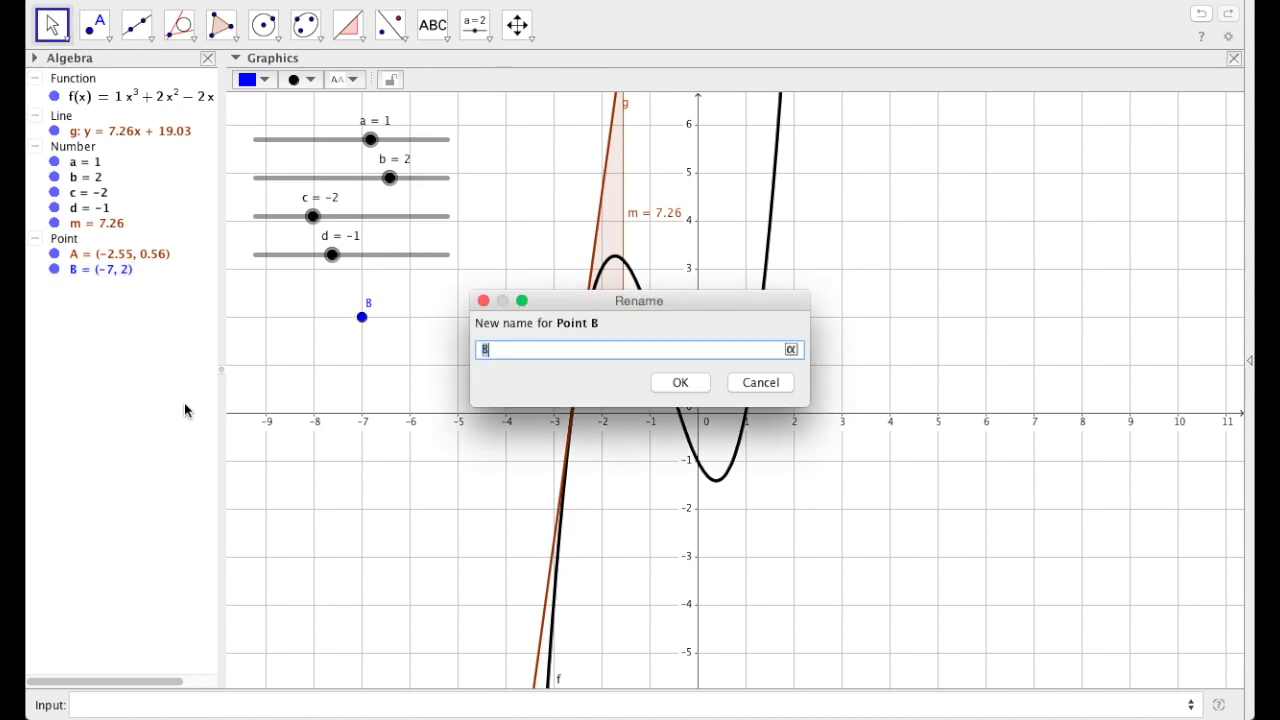
text(D1)
key(Return)
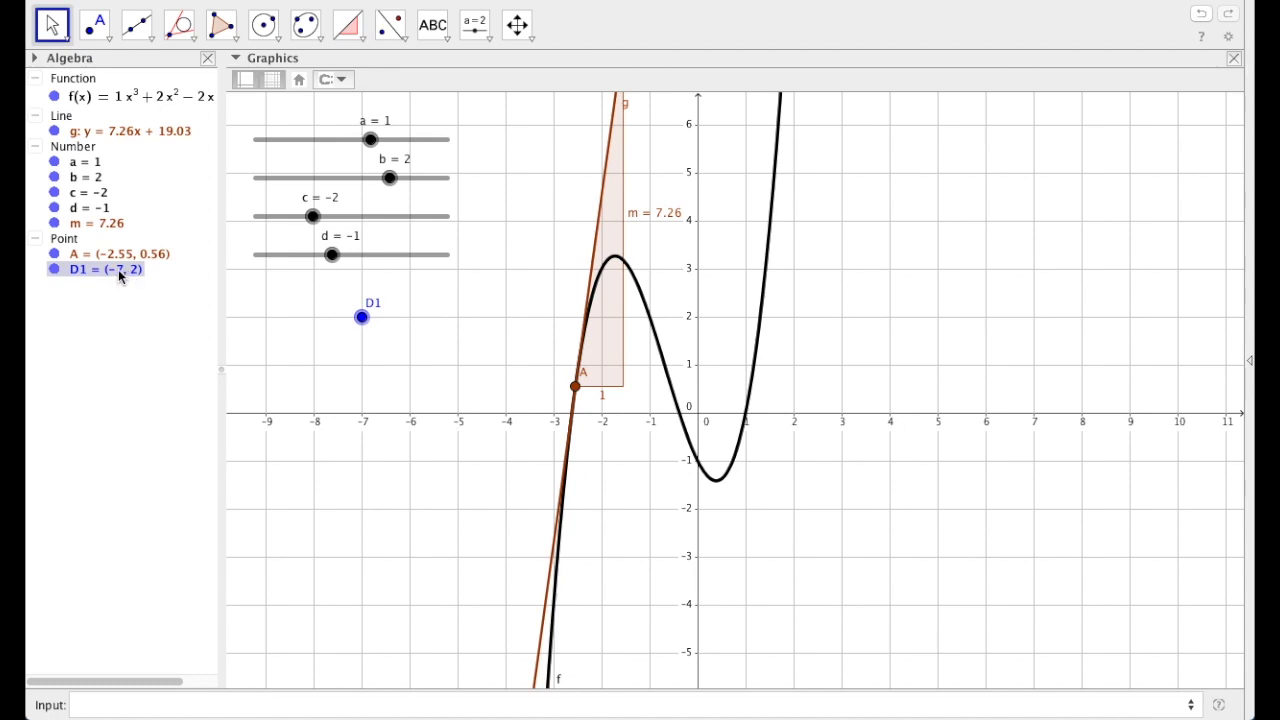
Step: Redefine D1's x-coordinate as x(A), and shift point A along the curve to about (-2.53, 0.67)
click(118, 269)
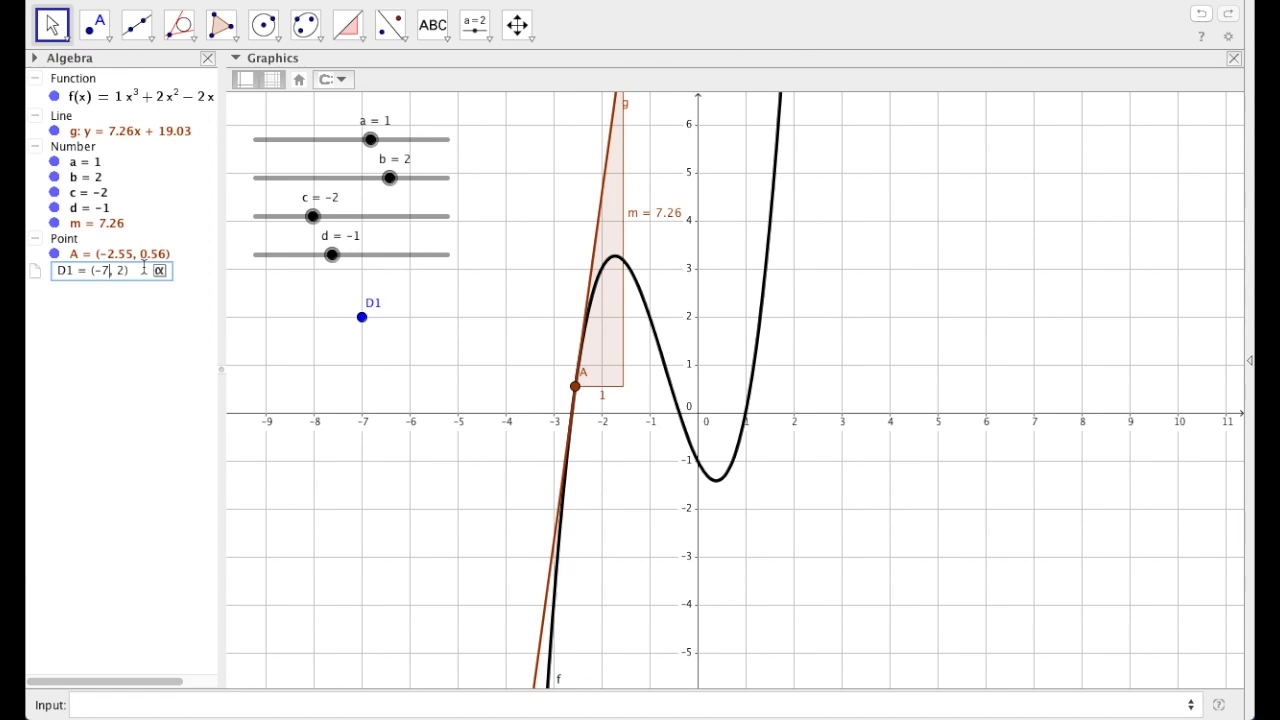
key(BackSpace)
key(BackSpace)
text(x(A))
key(Return)
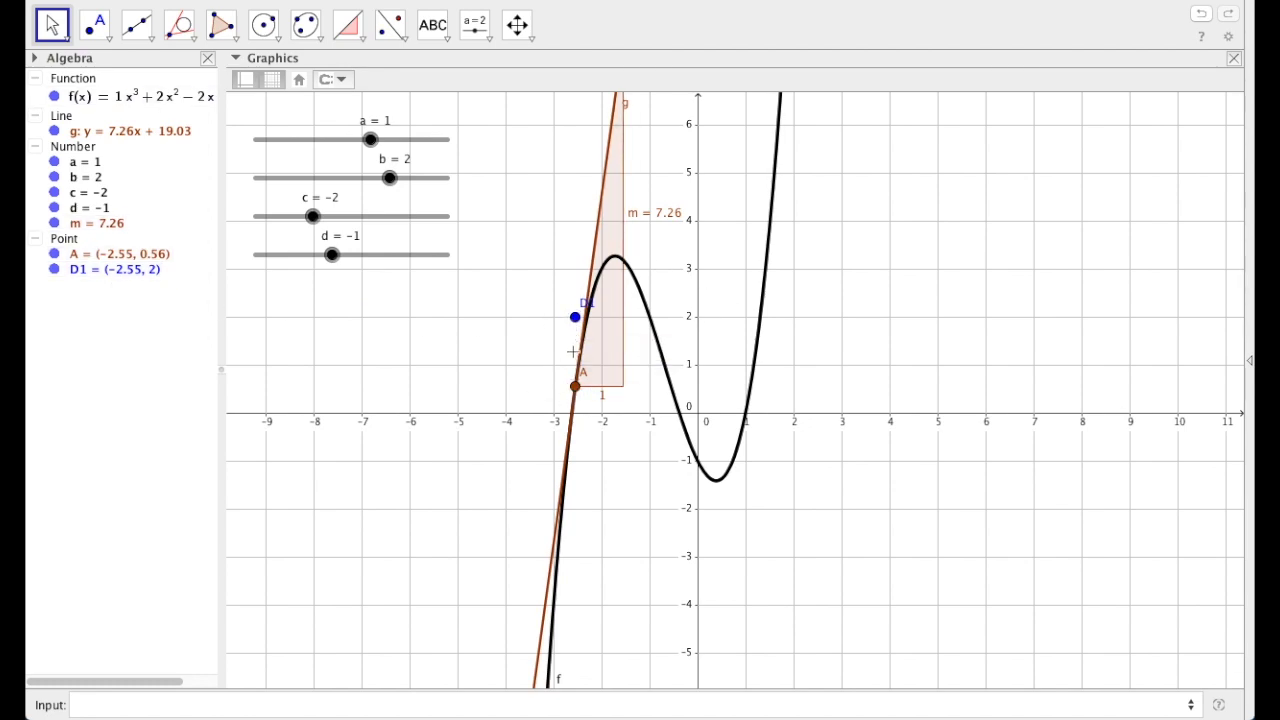
mouse_move(577, 390)
mouse_down()
mouse_move(578, 371)
mouse_move(645, 303)
mouse_move(618, 258)
mouse_move(560, 369)
mouse_move(606, 217)
mouse_move(686, 480)
mouse_move(794, 469)
mouse_move(846, 277)
mouse_move(777, 420)
mouse_move(660, 505)
mouse_move(634, 306)
mouse_move(577, 231)
mouse_move(566, 337)
mouse_move(579, 390)
mouse_up()
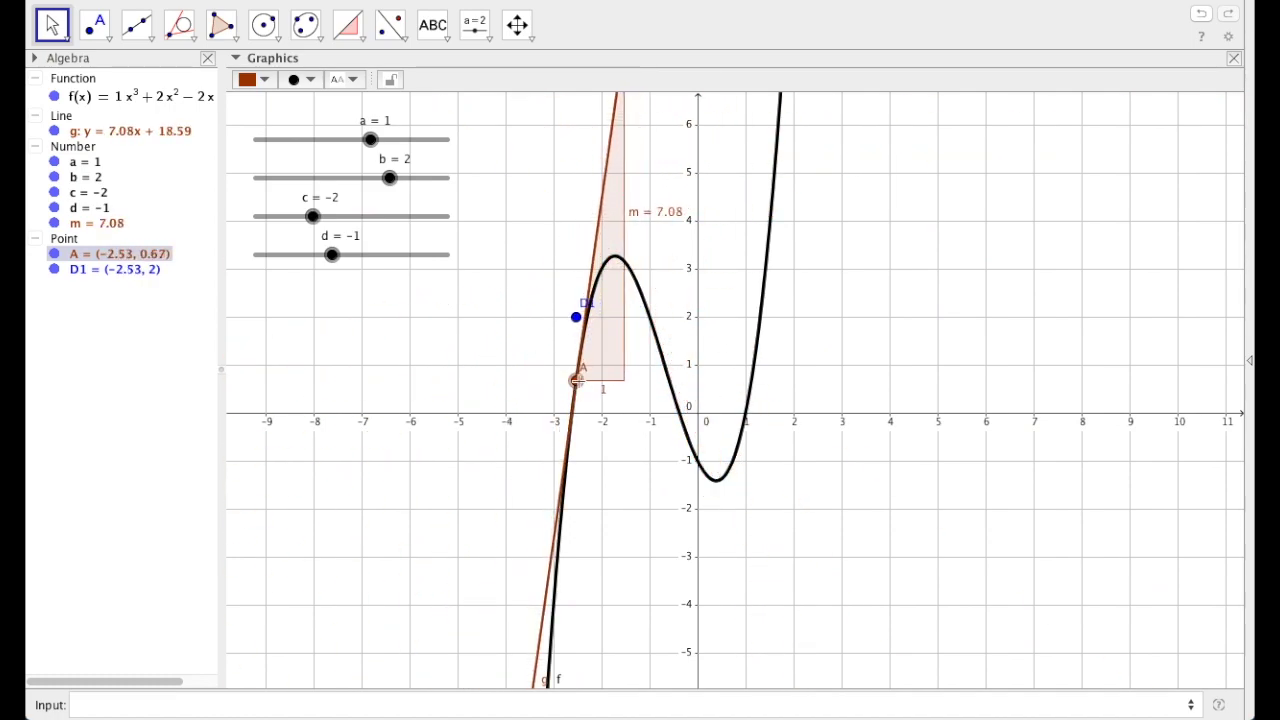
Step: Redefine point D1 as (x(A), m), and move point A along the curve to about (-2.48, 0.99)
click(138, 270)
double_click(138, 271)
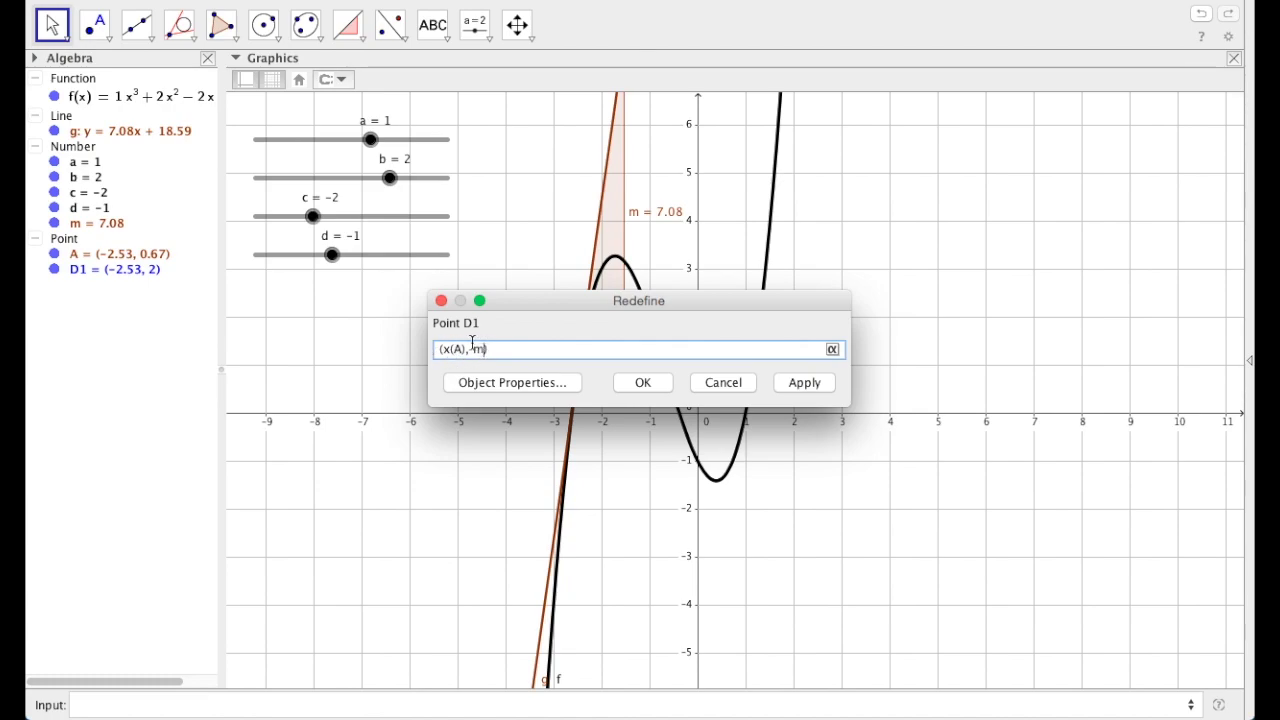
key(Return)
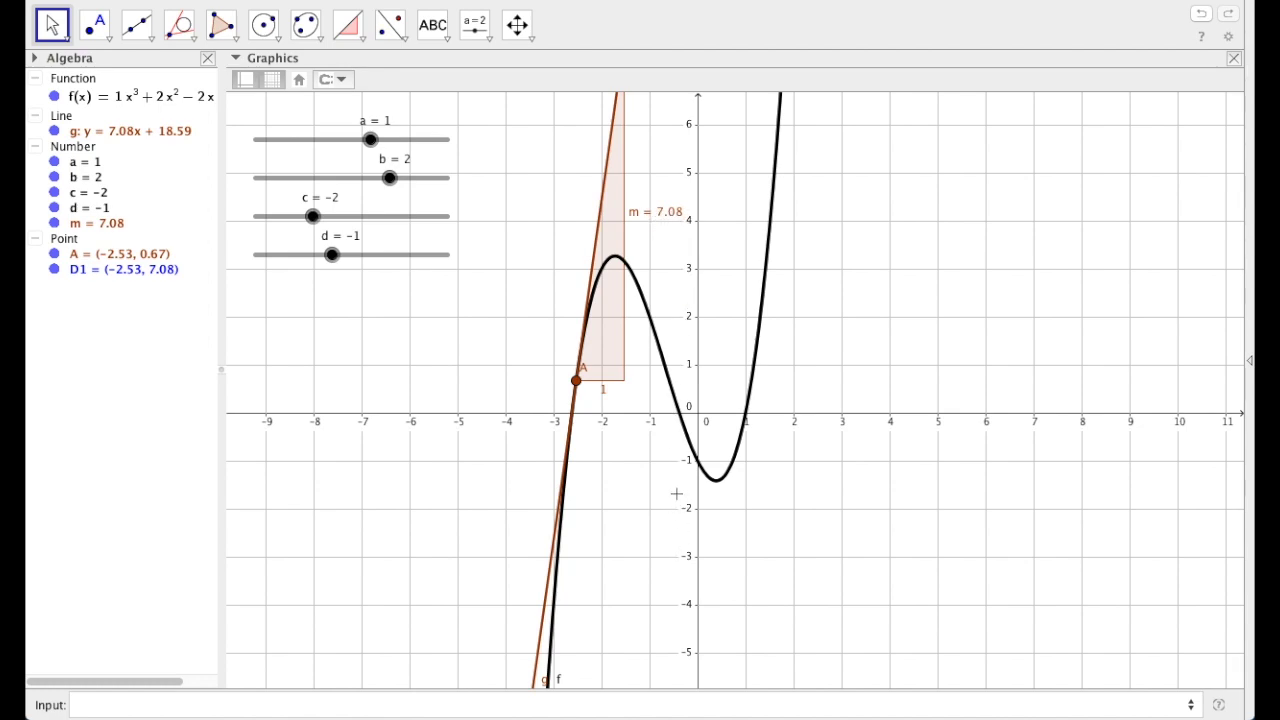
scroll(676, 493, down, 2)
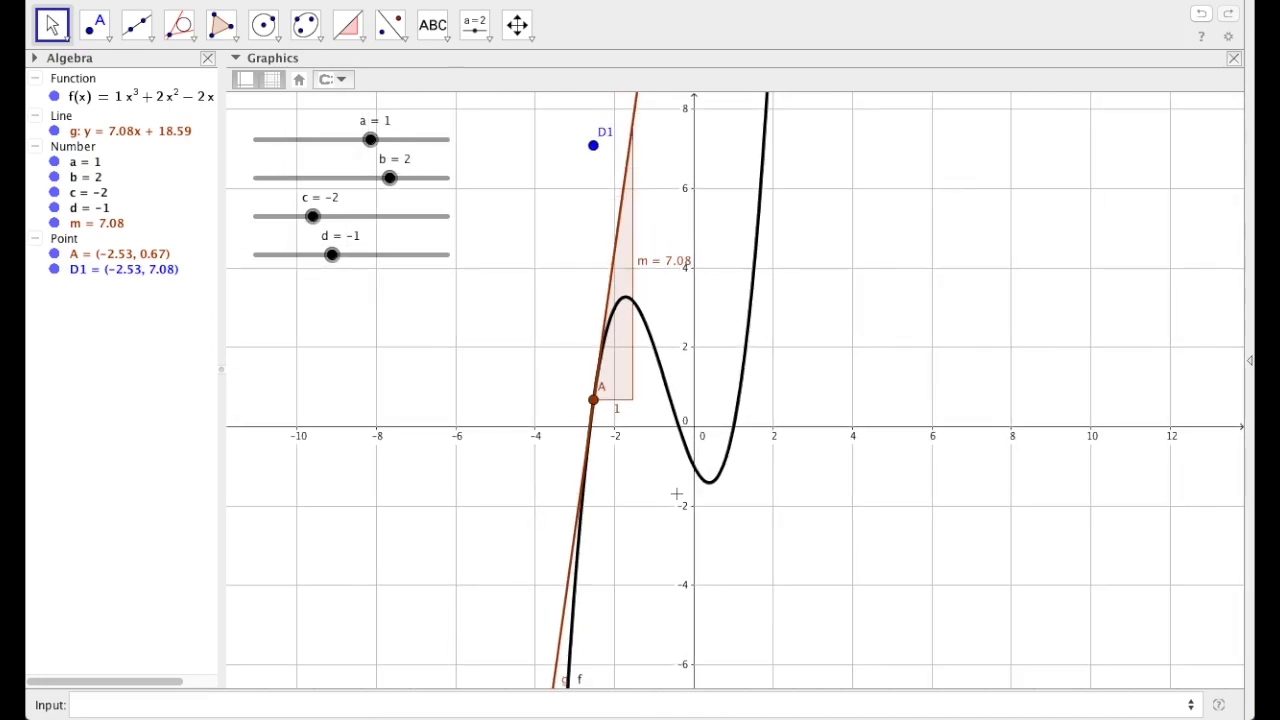
scroll(676, 493, down, 1)
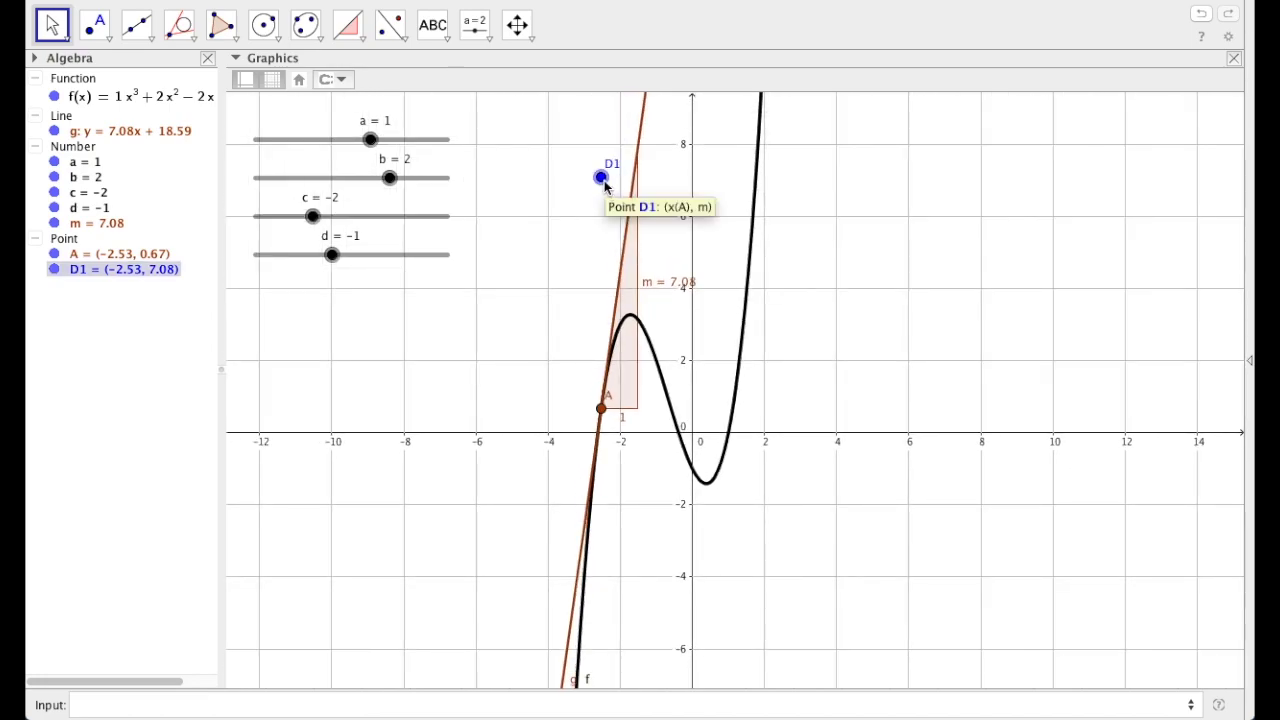
mouse_move(601, 408)
mouse_down()
mouse_move(638, 310)
mouse_move(676, 363)
mouse_move(703, 514)
mouse_move(748, 492)
mouse_move(783, 329)
mouse_move(697, 528)
mouse_move(663, 480)
mouse_move(670, 396)
mouse_move(642, 308)
mouse_move(598, 312)
mouse_move(582, 386)
mouse_move(597, 440)
mouse_move(603, 397)
mouse_up()
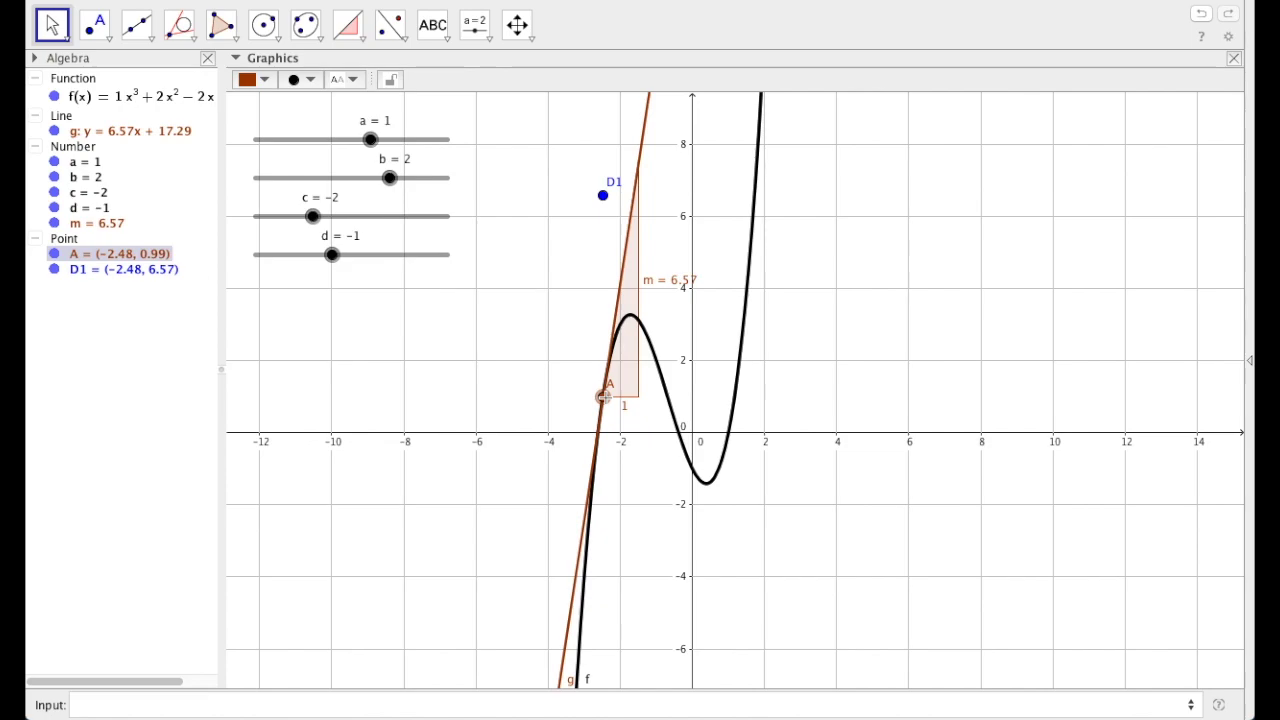
Step: Turn on the trace for D1 and sweep point A along the curve and back to about (-2.48, 1.03)
click(603, 196)
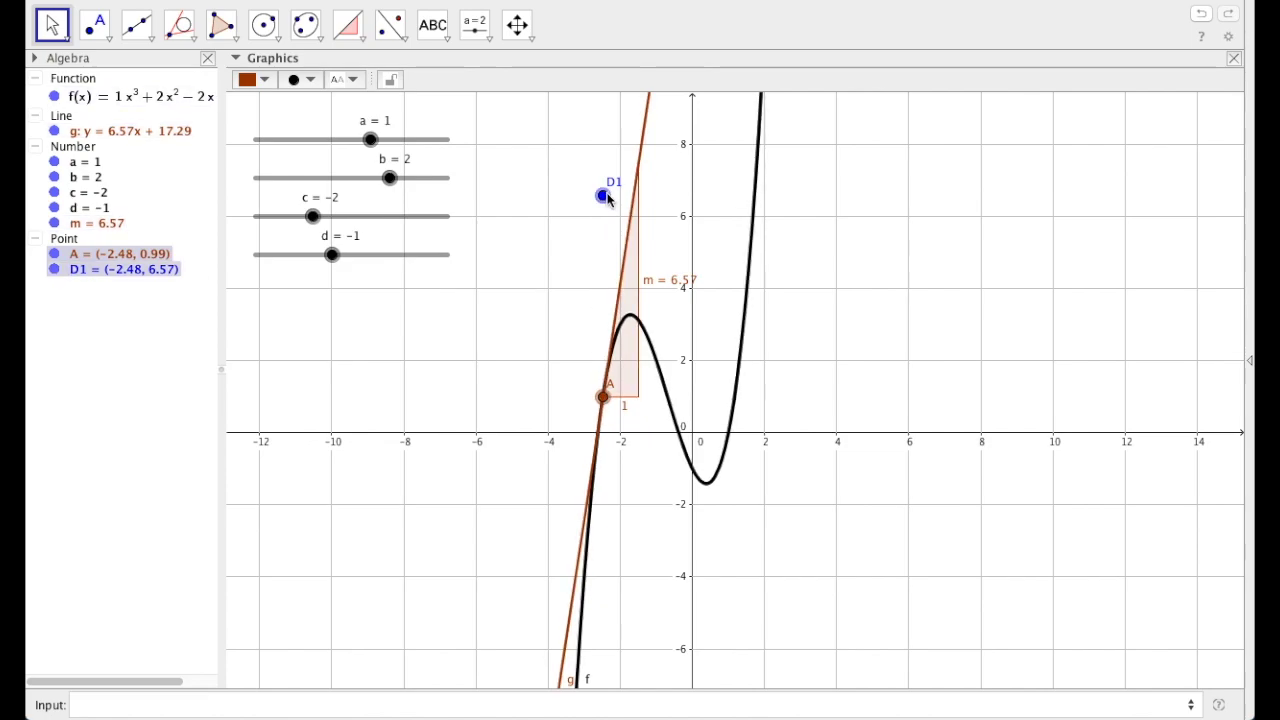
right_click(602, 196)
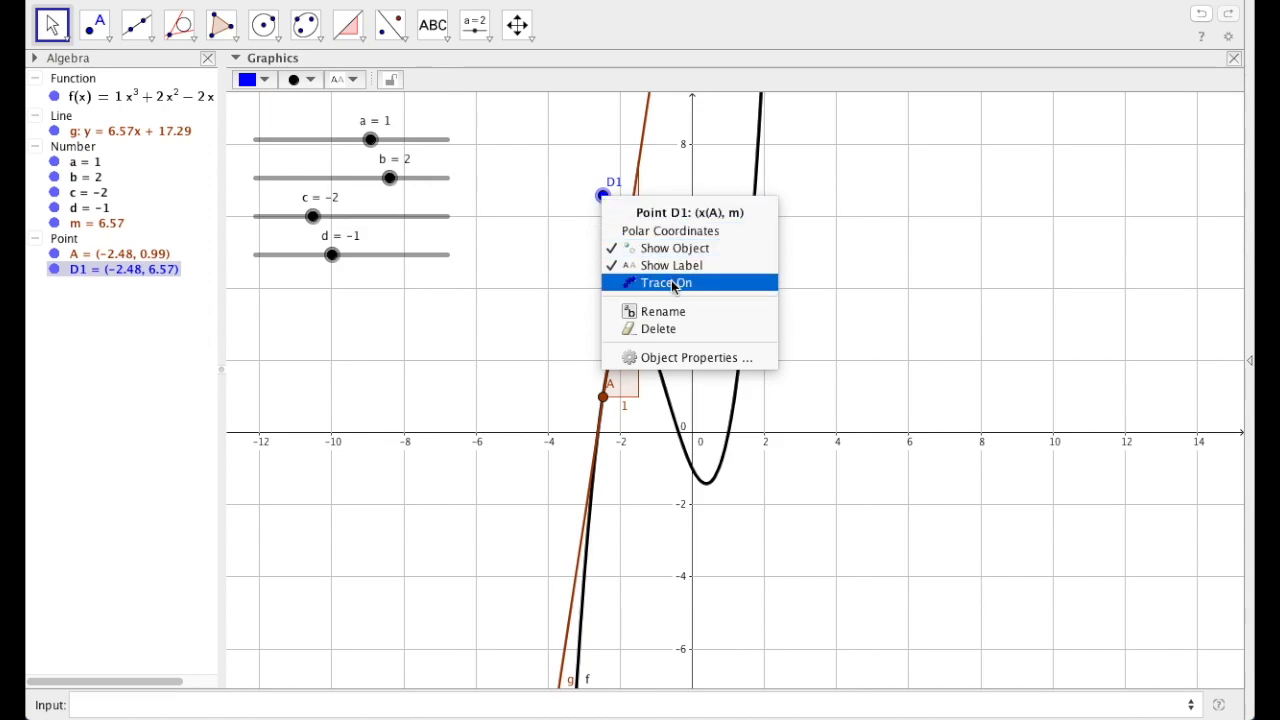
click(672, 283)
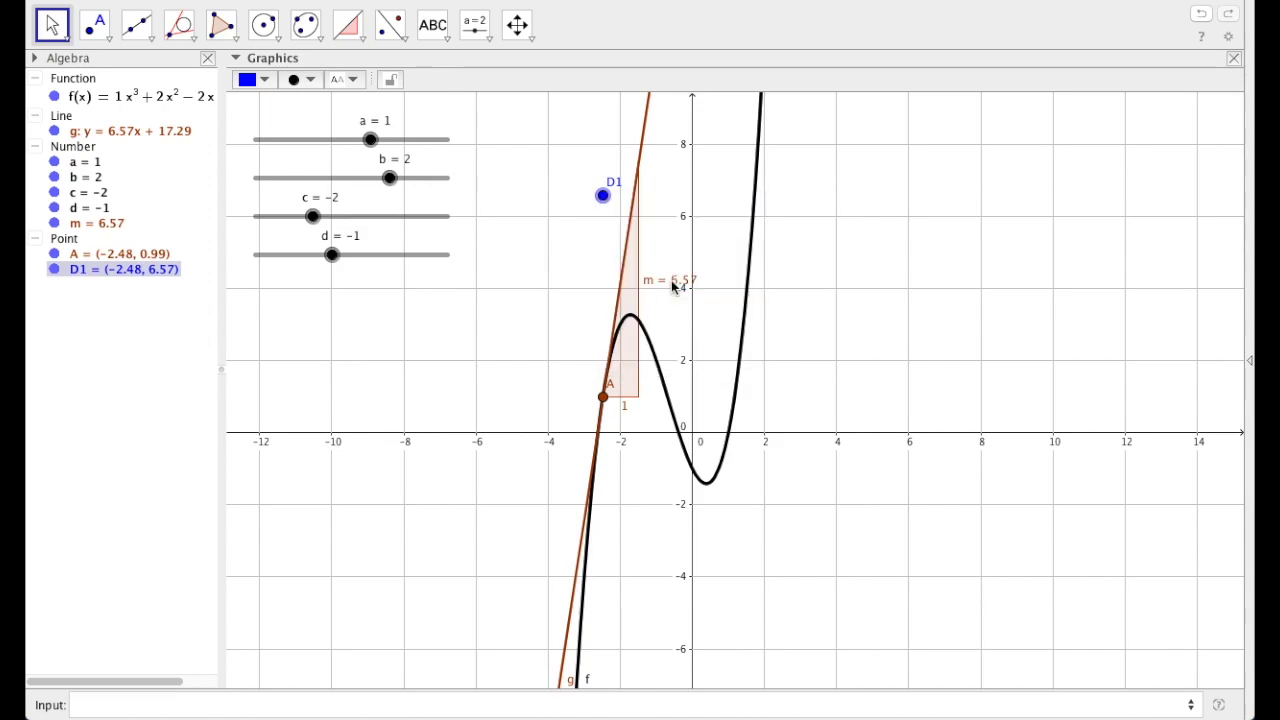
click(603, 398)
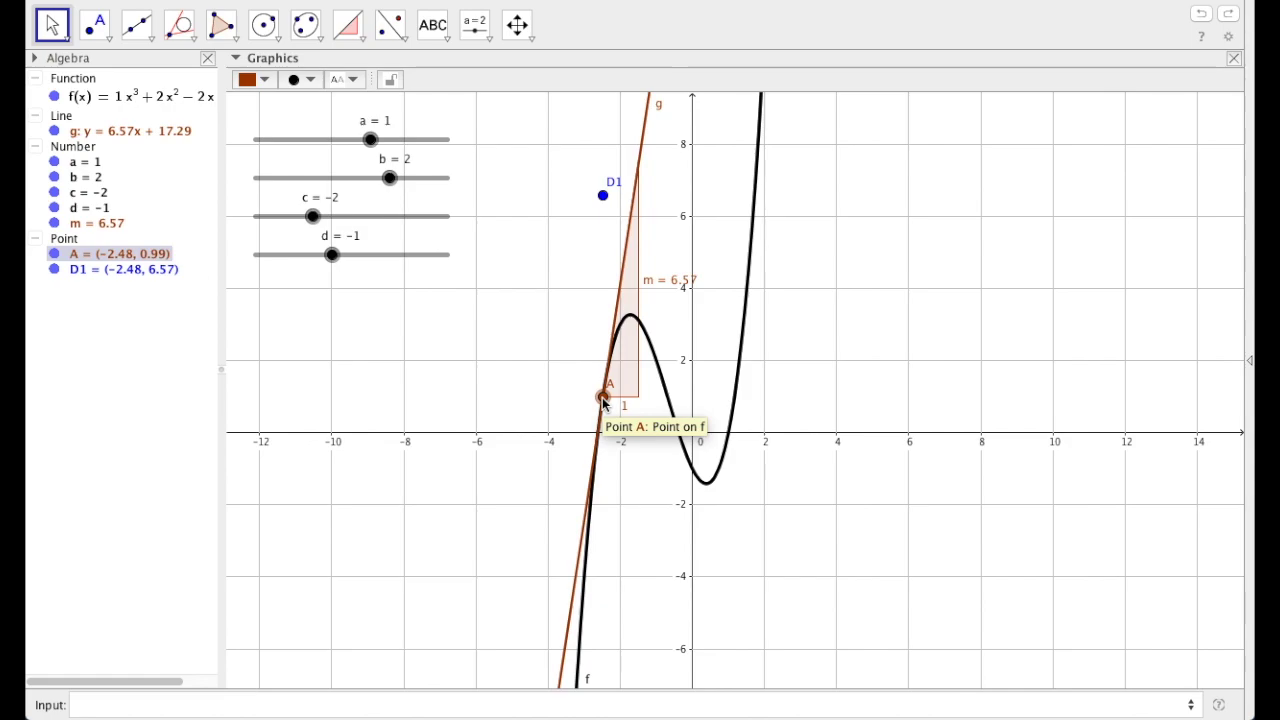
mouse_move(603, 400)
mouse_down()
mouse_move(612, 332)
mouse_move(645, 305)
mouse_move(688, 468)
mouse_move(711, 507)
mouse_move(724, 500)
mouse_move(752, 422)
mouse_move(766, 310)
mouse_move(713, 500)
mouse_move(673, 458)
mouse_move(673, 410)
mouse_move(642, 318)
mouse_move(672, 258)
mouse_move(649, 251)
mouse_move(611, 294)
mouse_move(568, 481)
mouse_move(590, 399)
mouse_up()
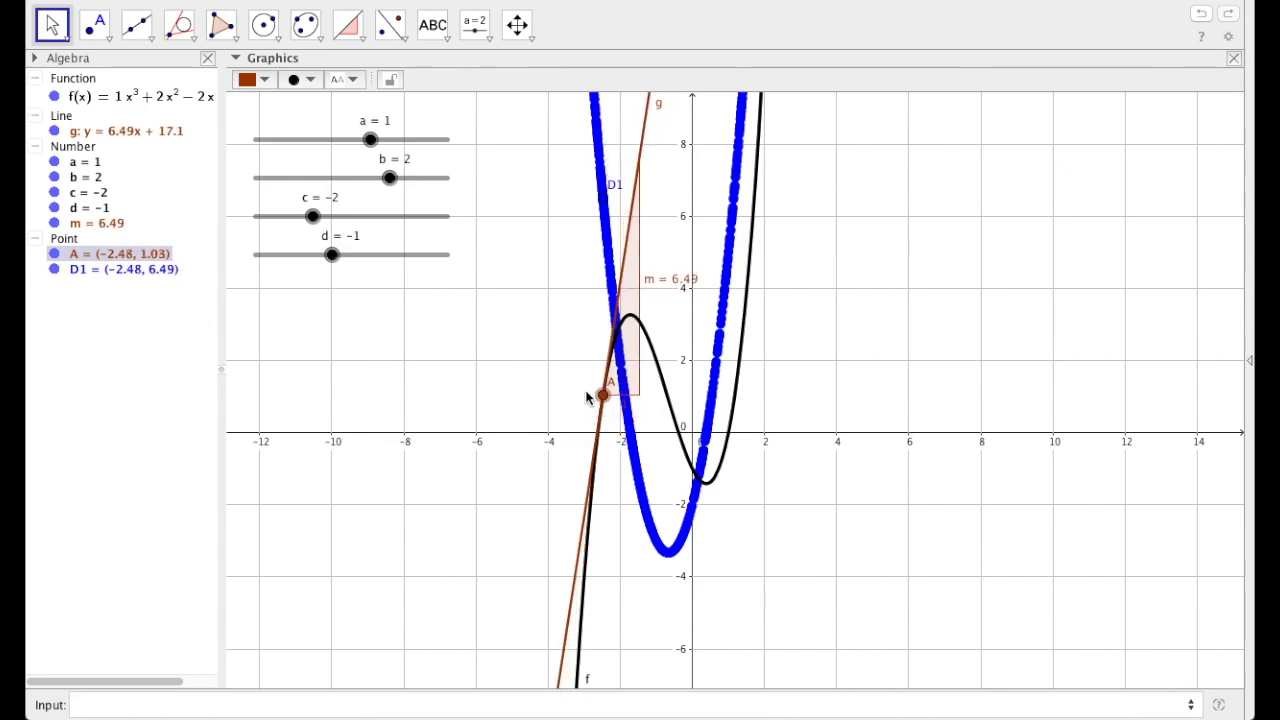
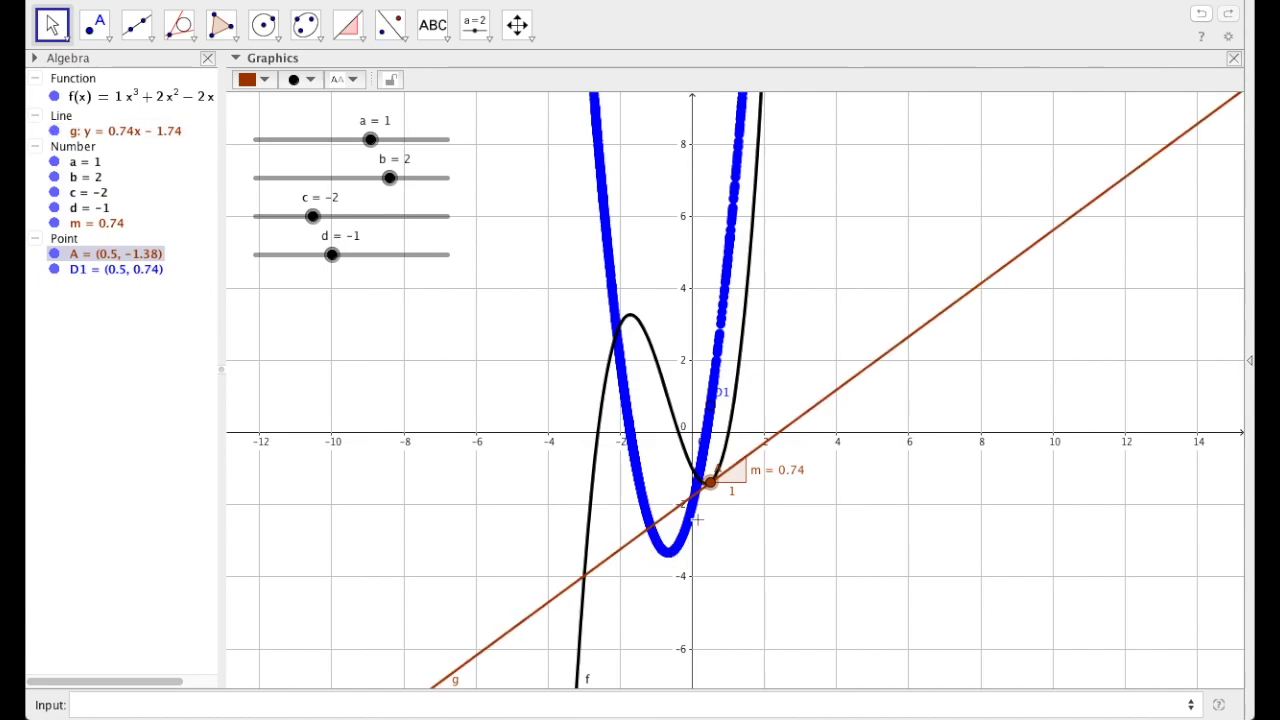
Step: Move point A back and forth along the falling part of the curve to compare the tangent slope with D1's trace
drag(712, 490, 649, 343)
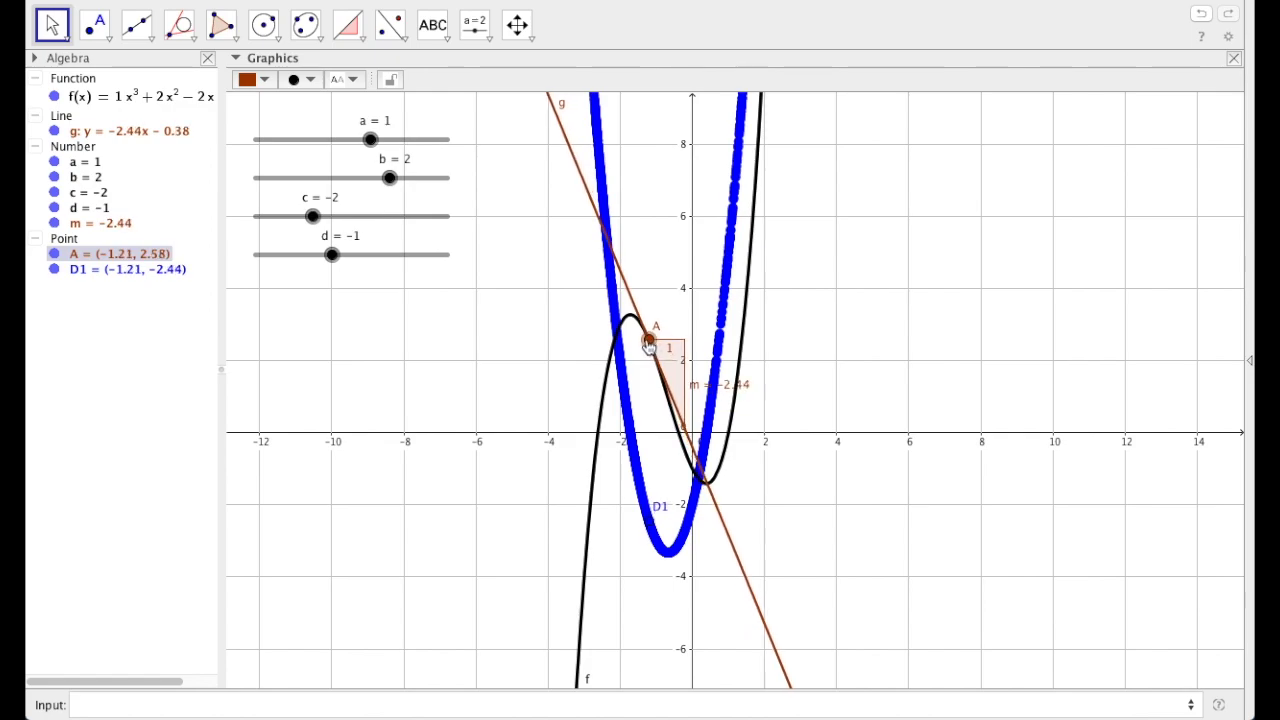
drag(649, 343, 683, 430)
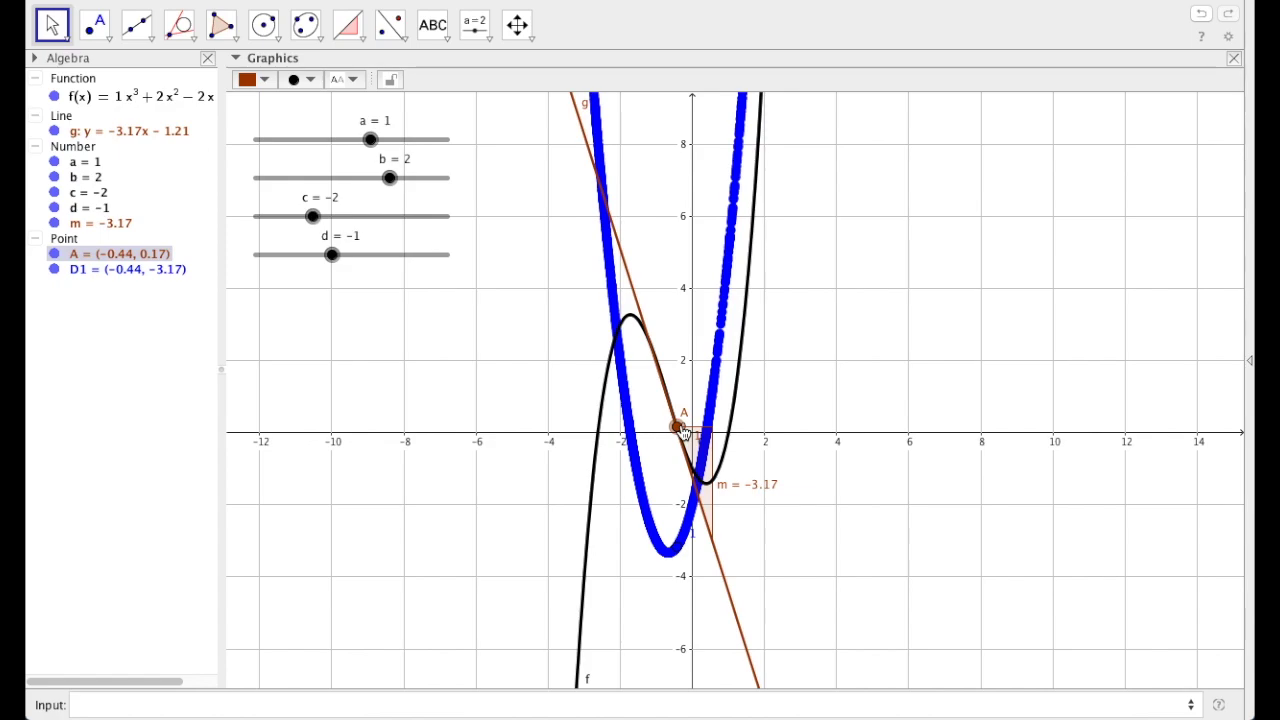
drag(683, 430, 683, 381)
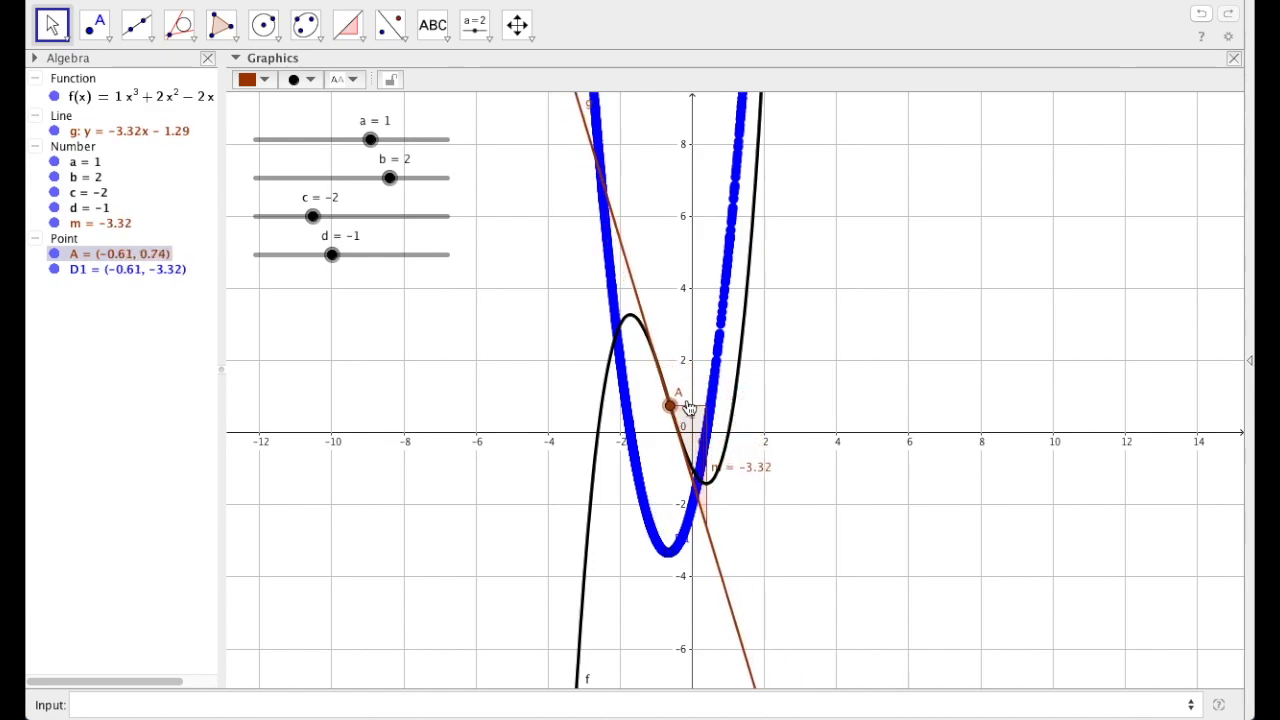
mouse_move(692, 423)
mouse_down()
mouse_move(700, 462)
mouse_move(676, 421)
mouse_up()
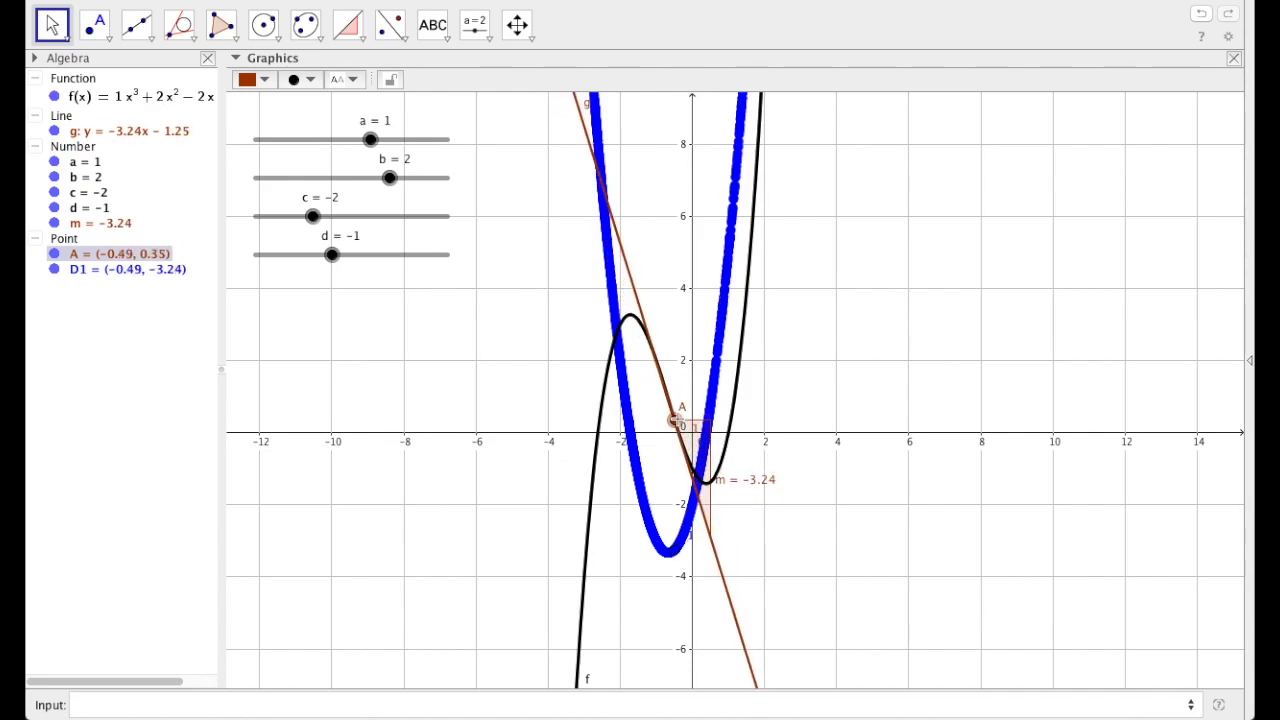
mouse_move(678, 424)
mouse_down()
mouse_move(655, 366)
mouse_move(608, 330)
mouse_move(655, 335)
mouse_move(679, 428)
mouse_move(703, 461)
mouse_move(753, 478)
mouse_move(745, 420)
mouse_move(723, 500)
mouse_move(678, 474)
mouse_move(677, 425)
mouse_up()
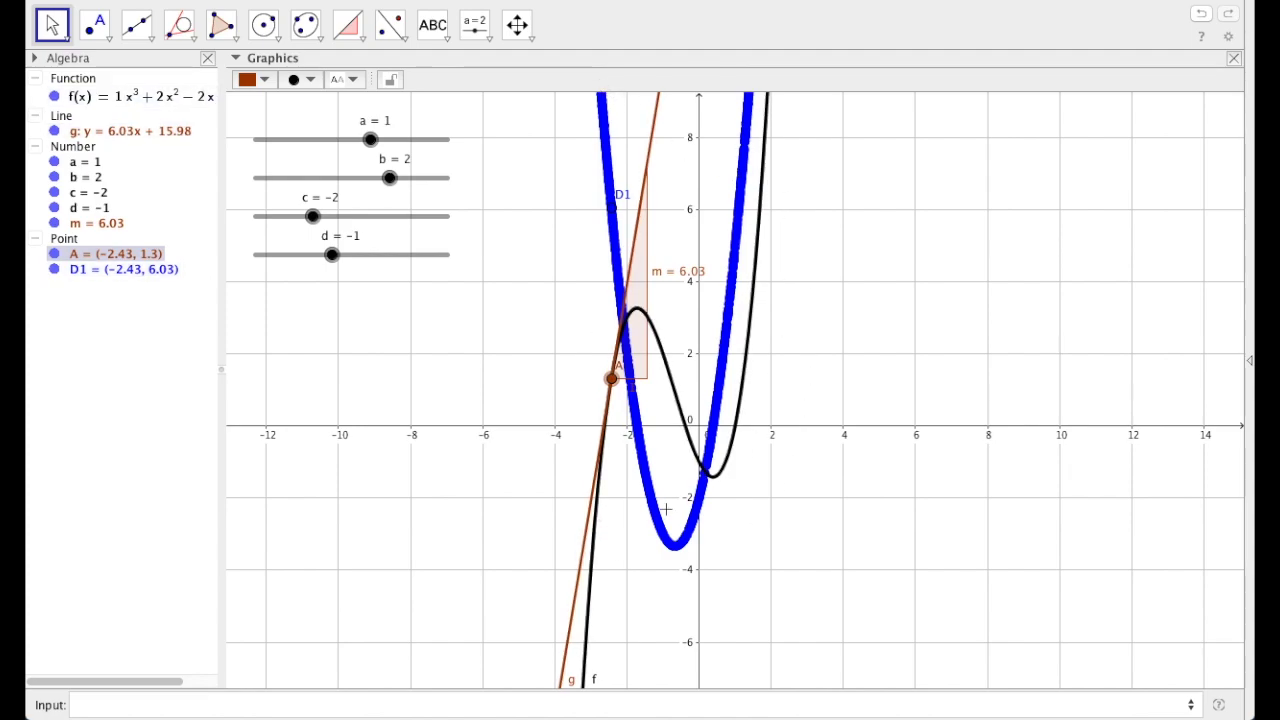
Step: Clear D1's traced points from the graph
click(808, 394)
drag(819, 393, 815, 397)
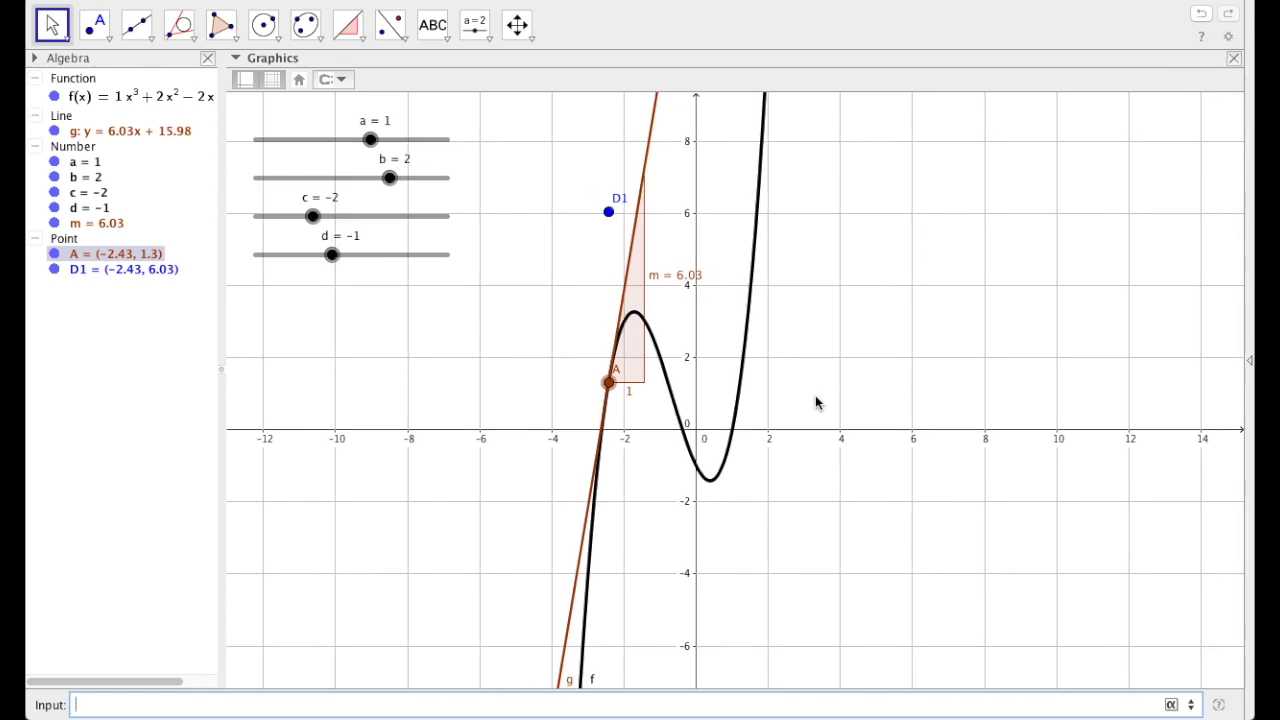
click(815, 397)
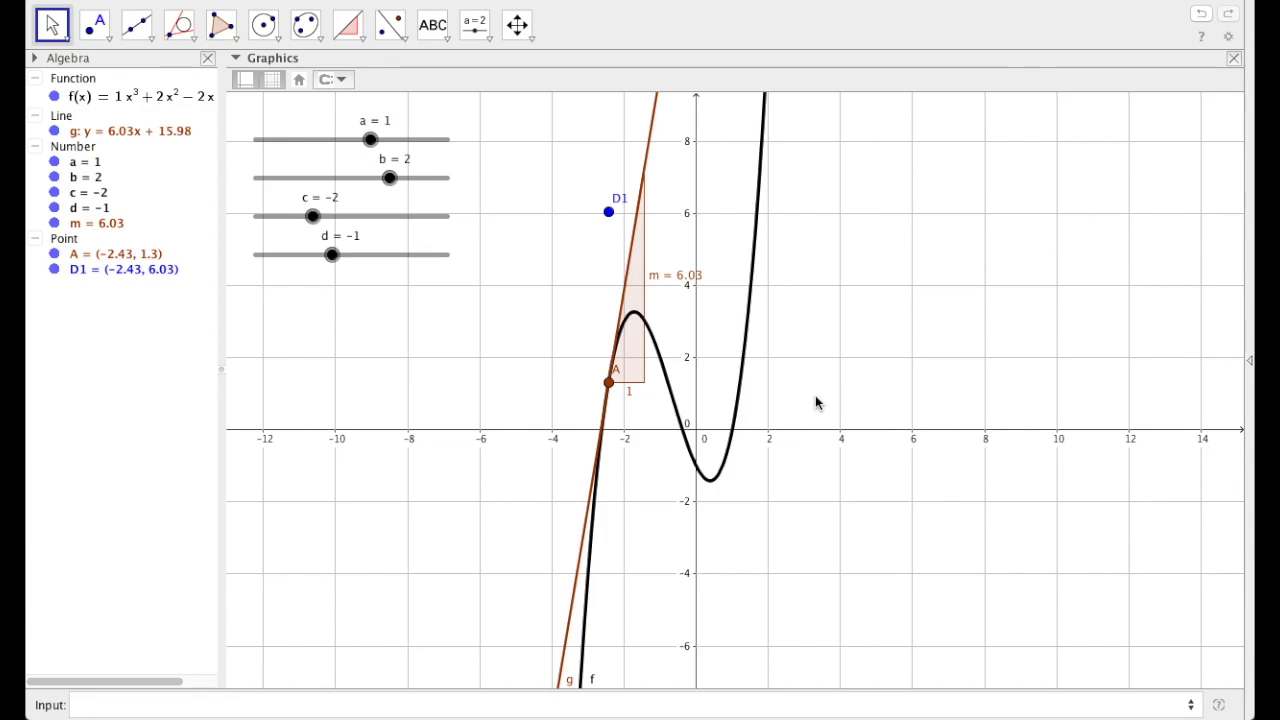
key(ctrl+z)
Step: Plot the derivative by entering f'(x)=Derivative[f], and widen the algebra list to show the full equation of f
click(93, 705)
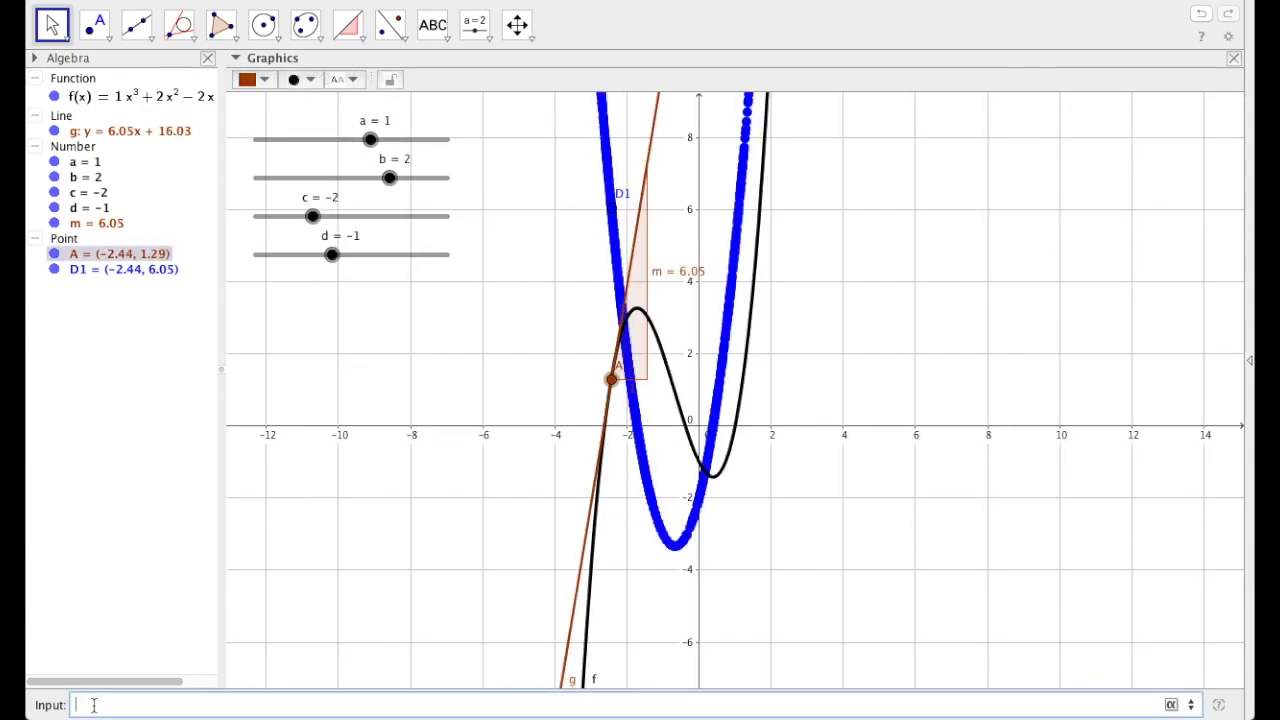
text(f)
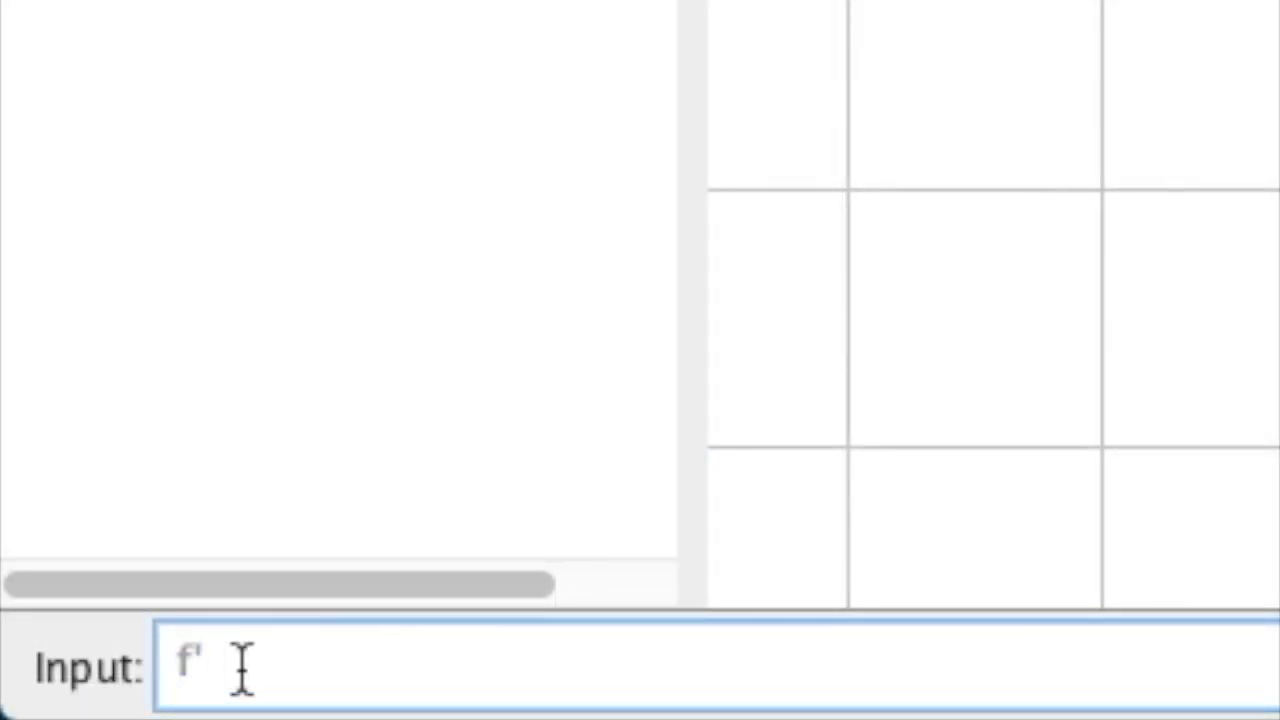
text('(x))
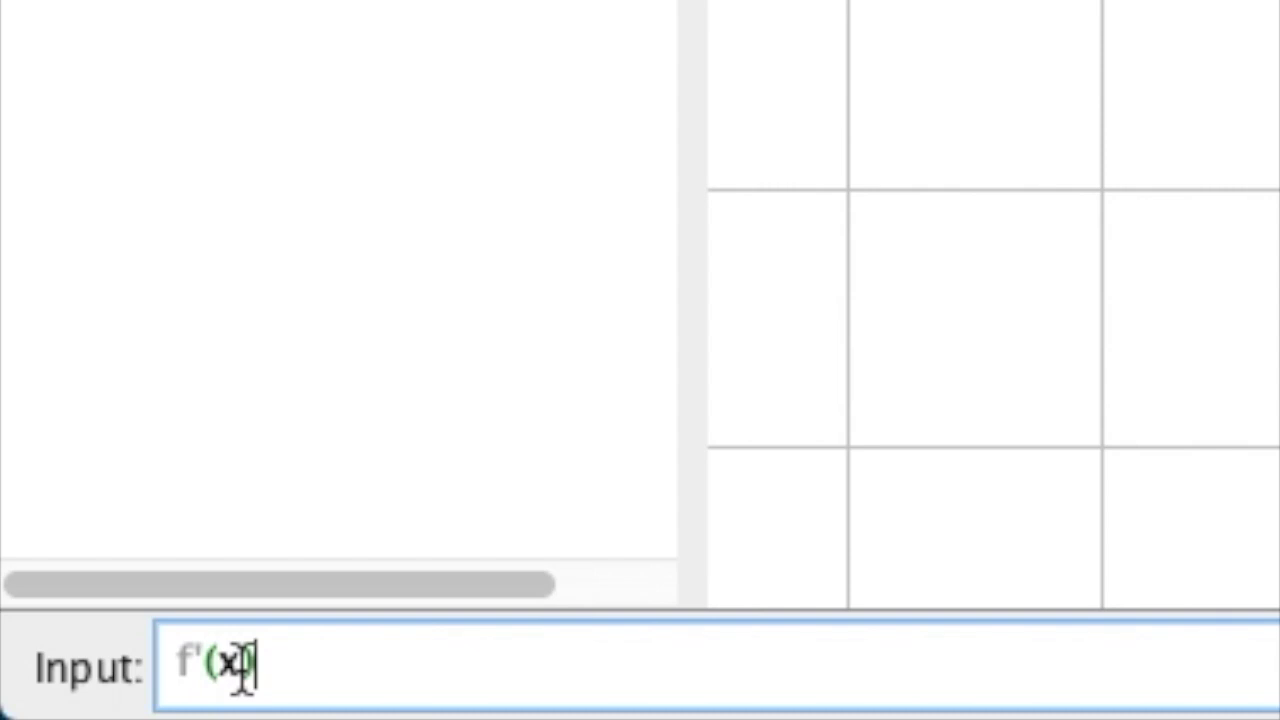
text(=)
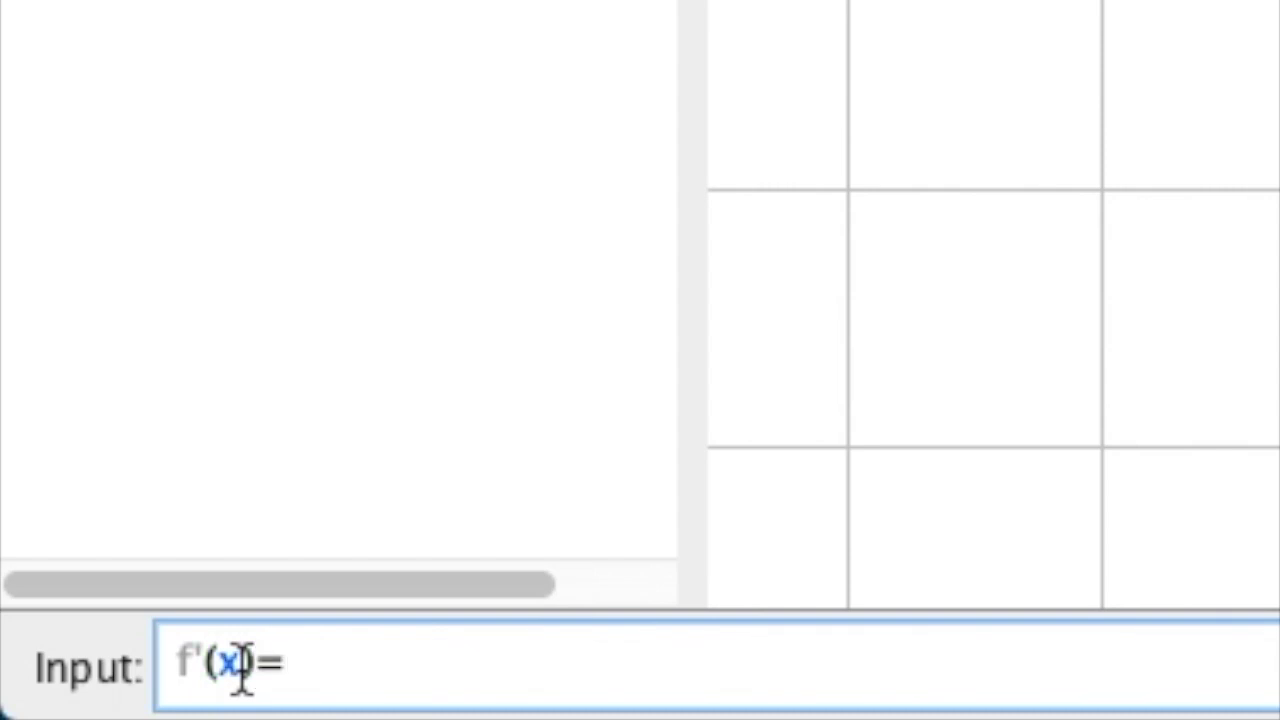
text(der)
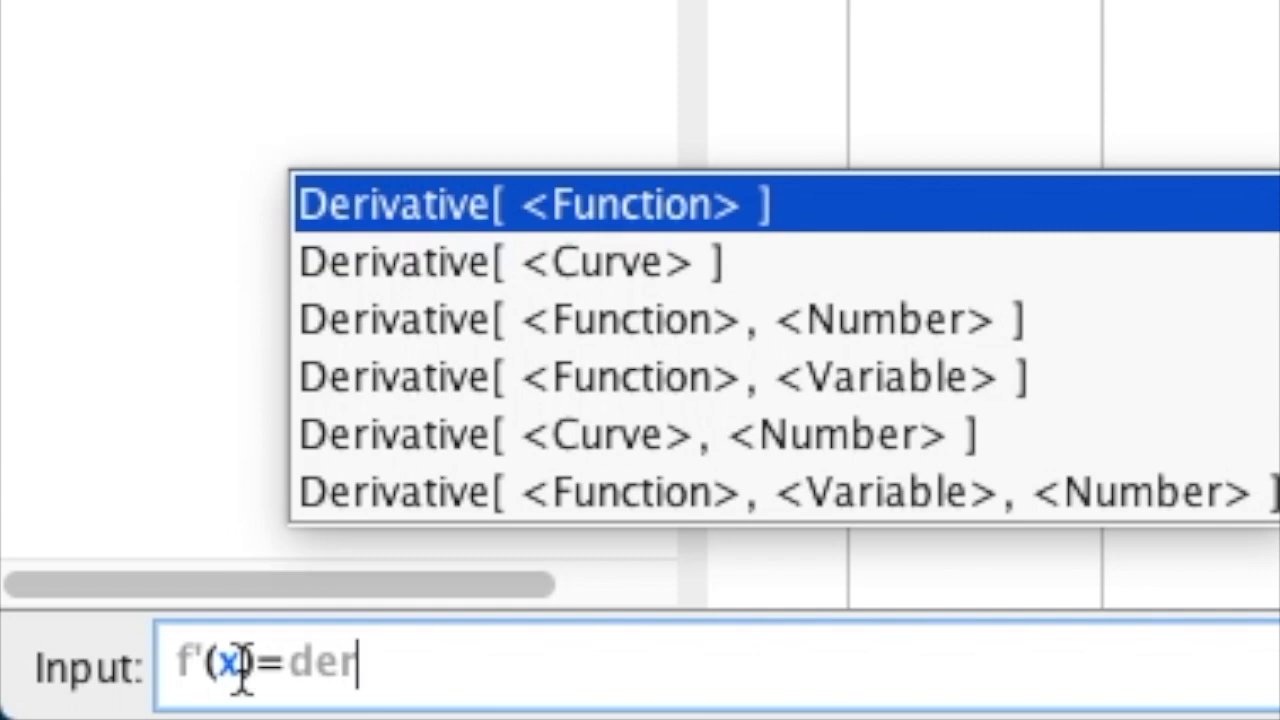
click(562, 213)
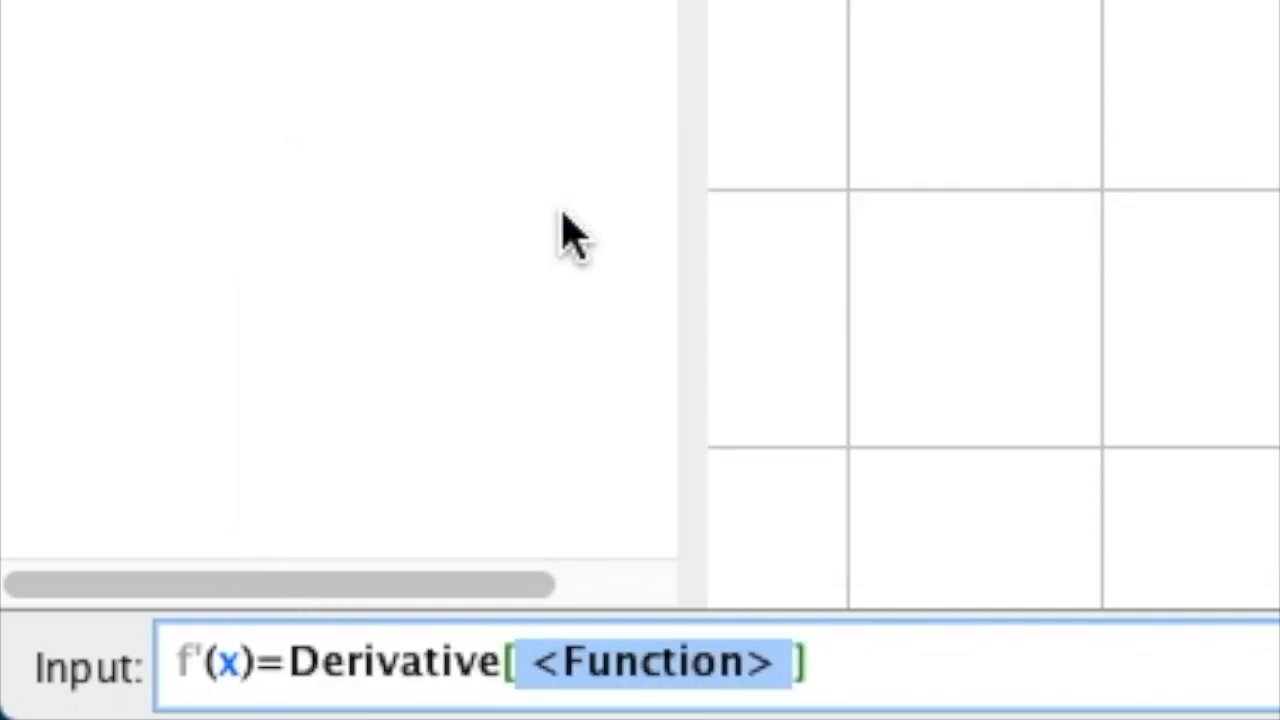
text(f)
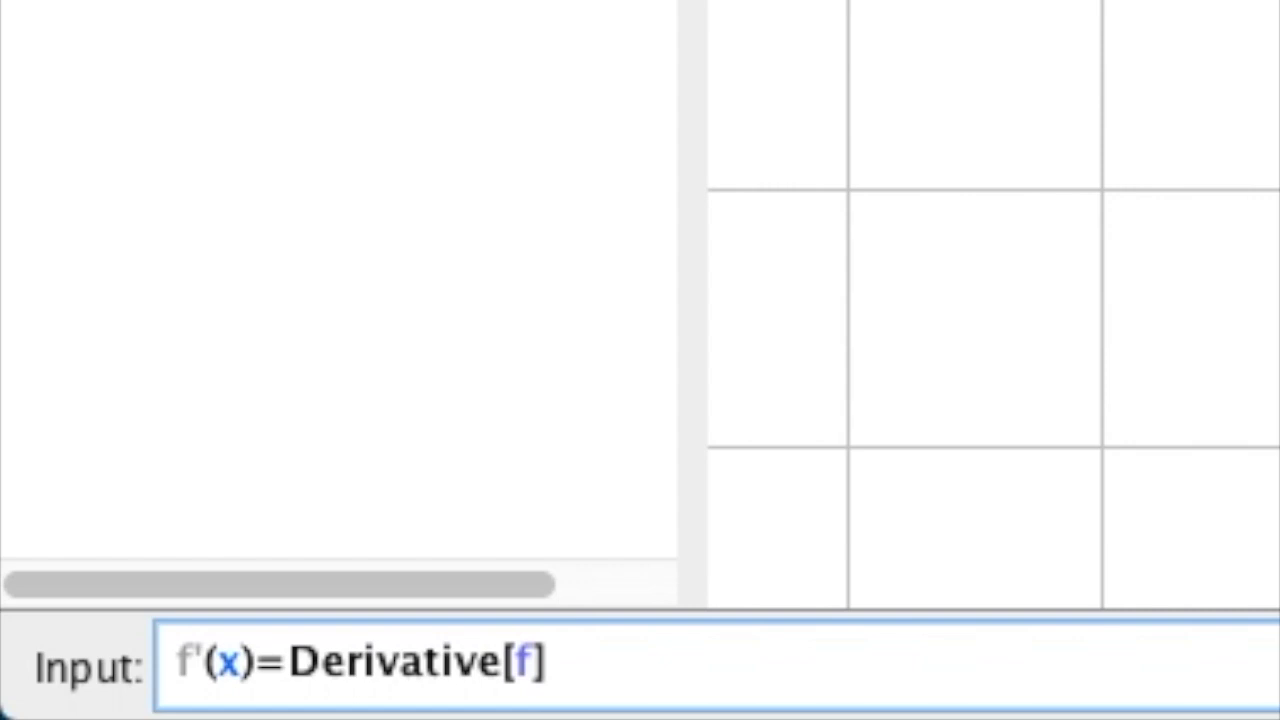
key(Return)
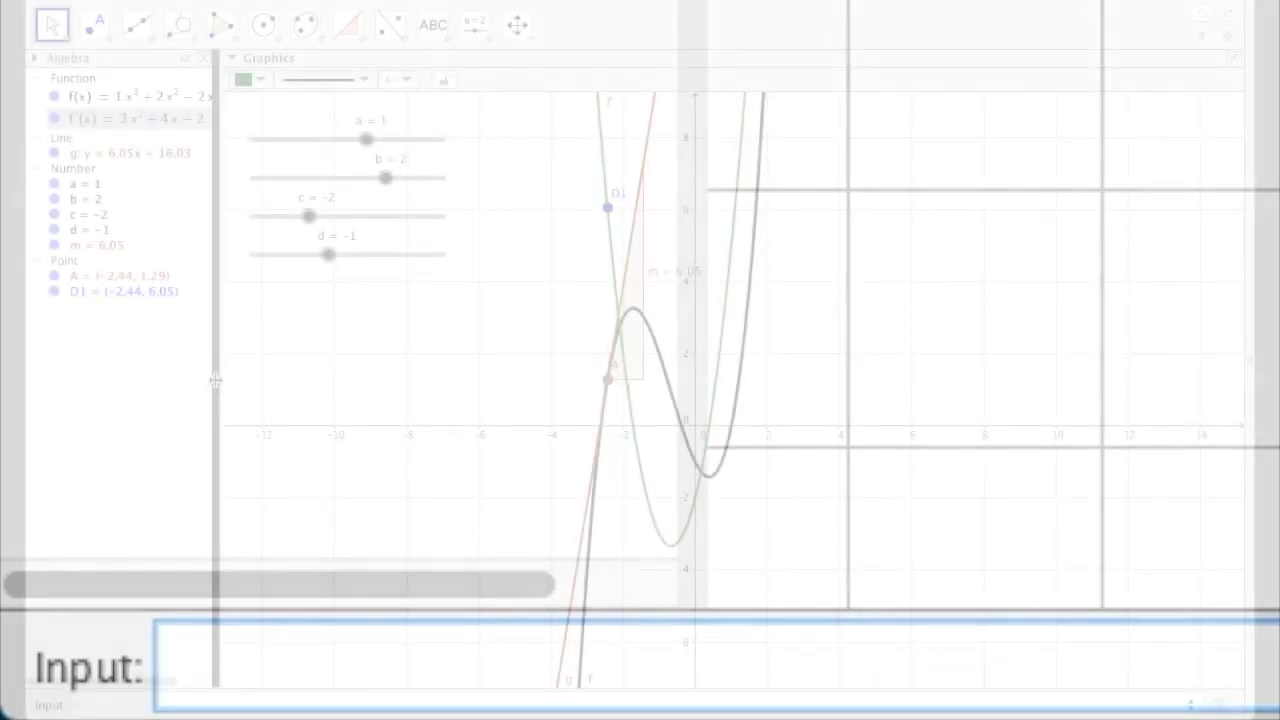
drag(251, 381, 268, 382)
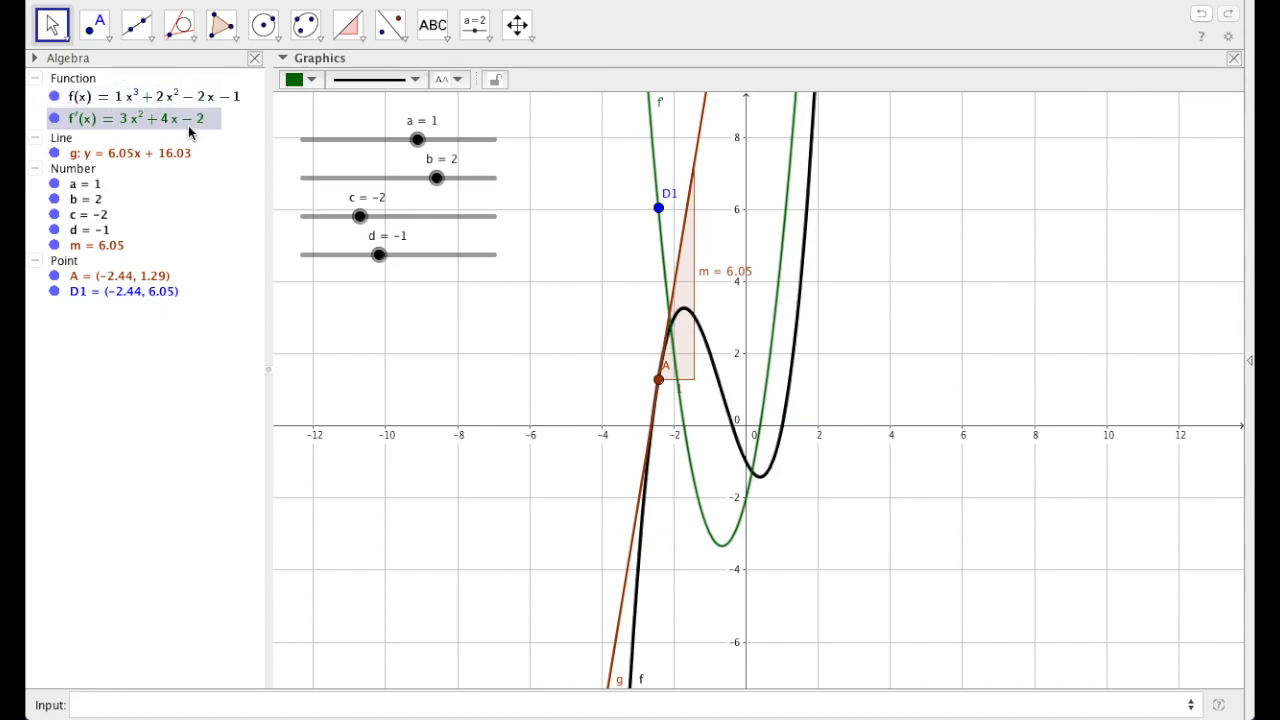
Step: Sweep point A along the curve to check D1 against the plotted derivative, and undo the movement
click(656, 386)
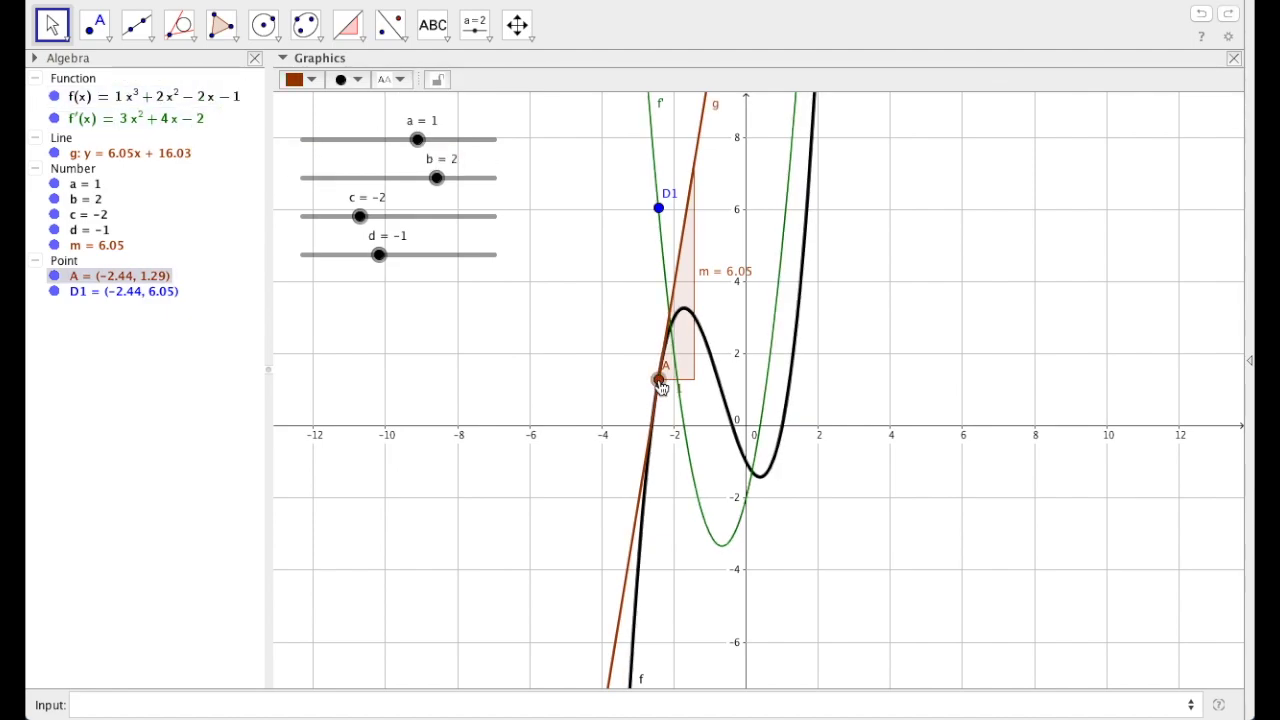
mouse_move(661, 388)
mouse_down()
mouse_move(664, 398)
mouse_move(670, 342)
mouse_move(696, 318)
mouse_move(745, 468)
mouse_move(783, 462)
mouse_move(800, 325)
mouse_move(778, 458)
mouse_move(809, 523)
mouse_up()
key(ctrl+z)
Step: Recolour the derivative graph f'(x) blue to match point D1
click(188, 121)
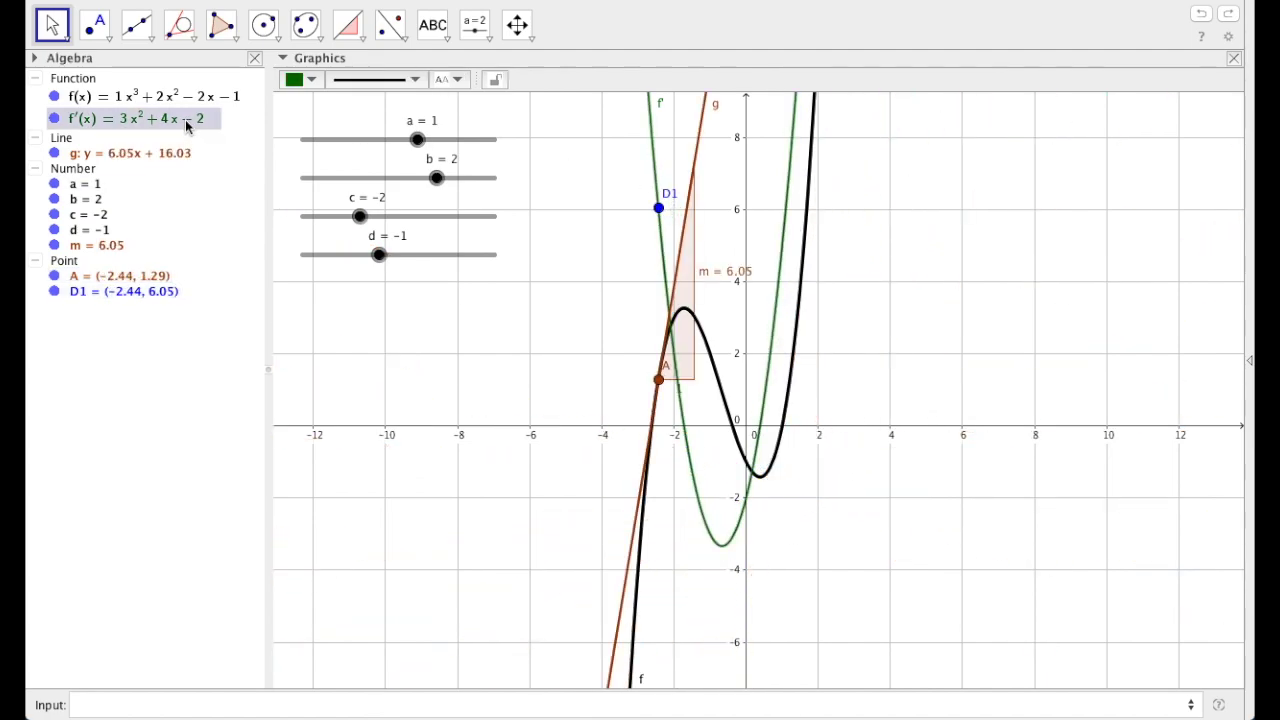
click(303, 80)
click(414, 102)
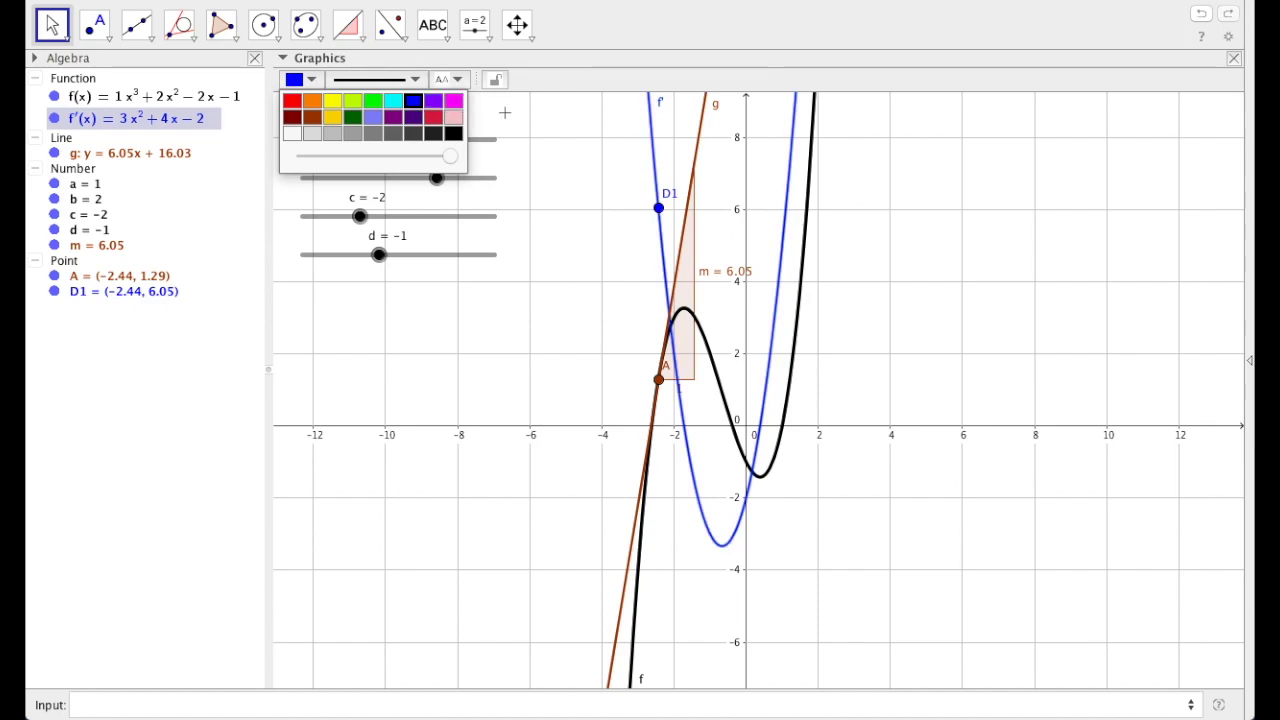
Step: Turn off the trace for point D1
click(657, 207)
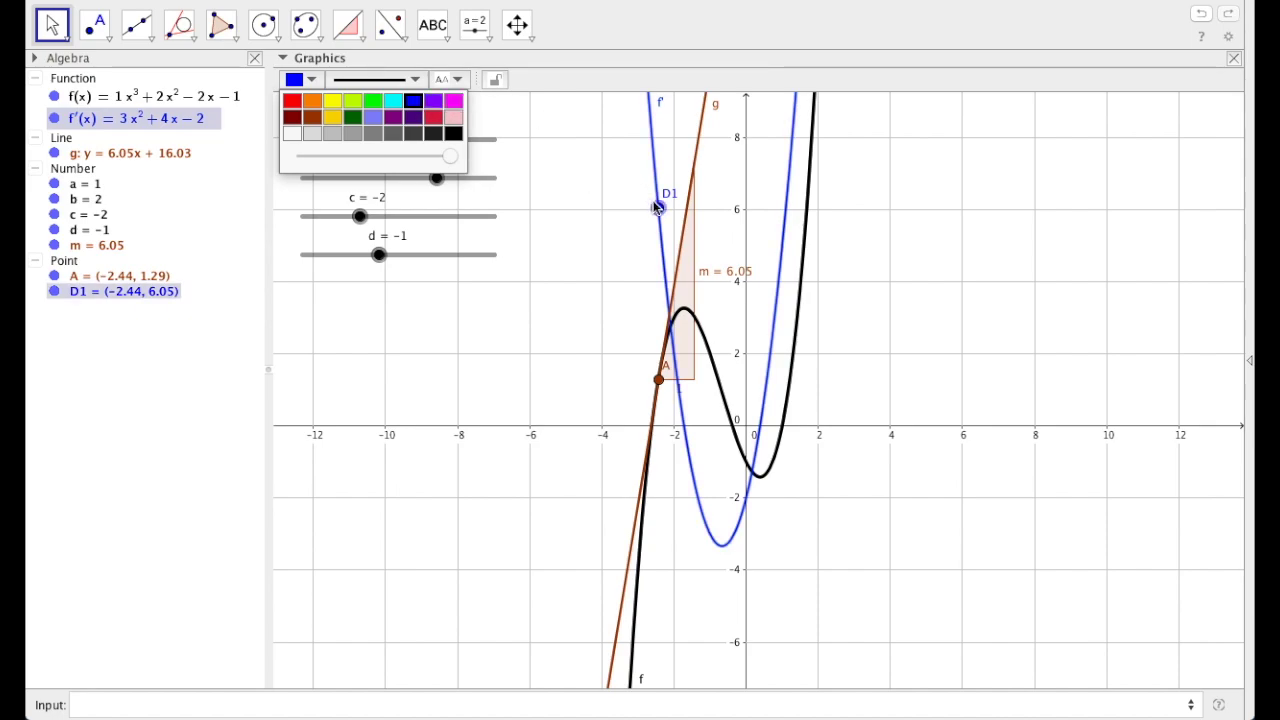
right_click(655, 206)
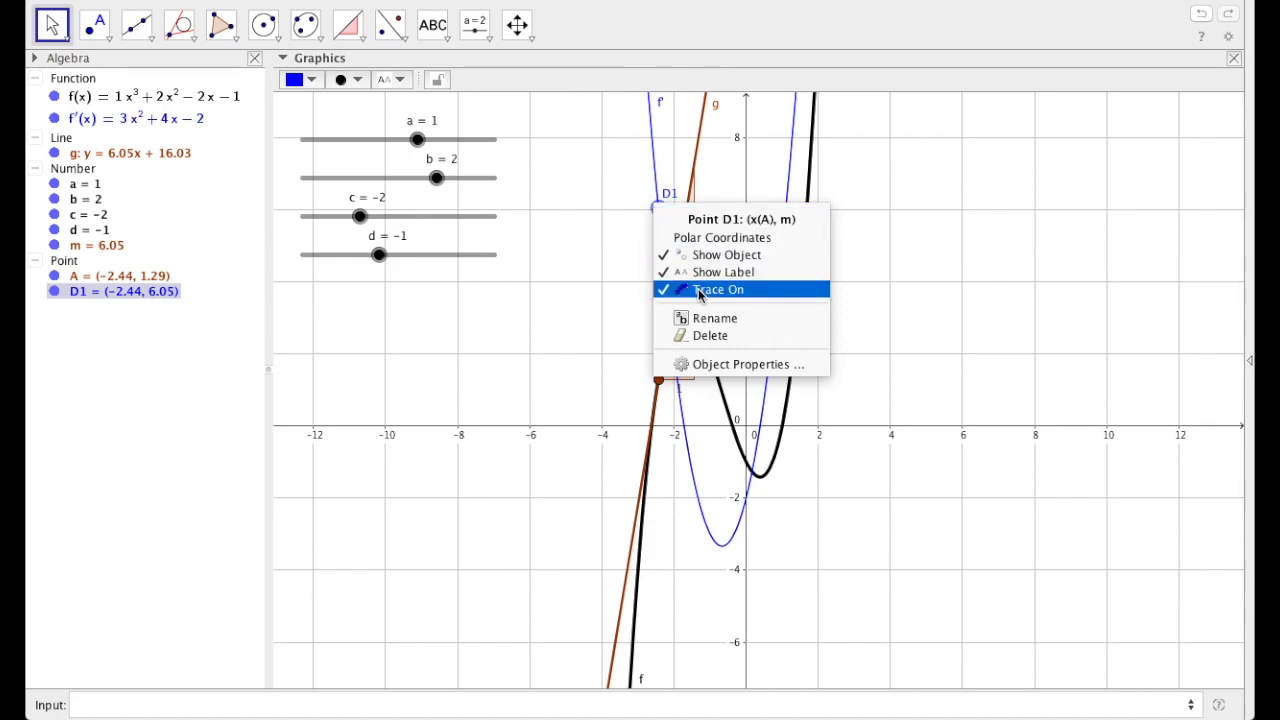
click(718, 289)
Step: Vary sliders a, b and c to compare f with its derivative, leaving a at 0.9, b at 2 and c at -2
click(424, 144)
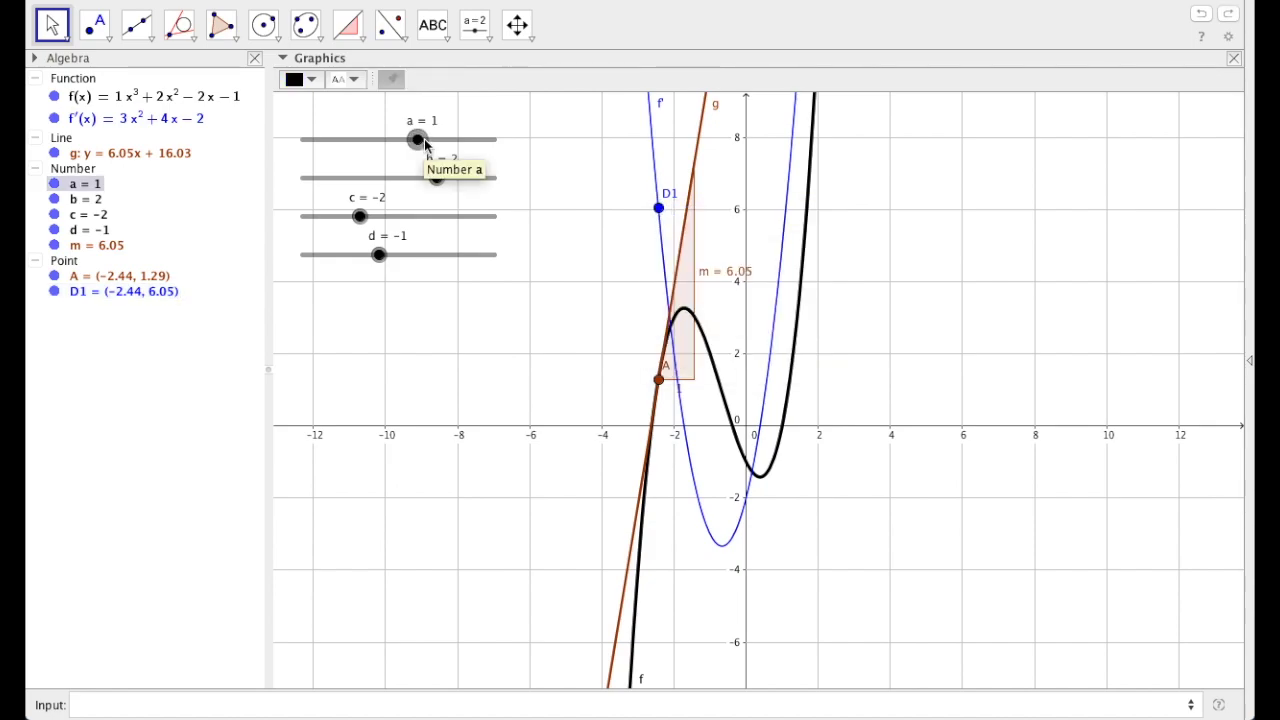
mouse_move(424, 144)
mouse_down()
mouse_move(405, 140)
mouse_move(449, 140)
mouse_move(376, 141)
mouse_move(416, 148)
mouse_up()
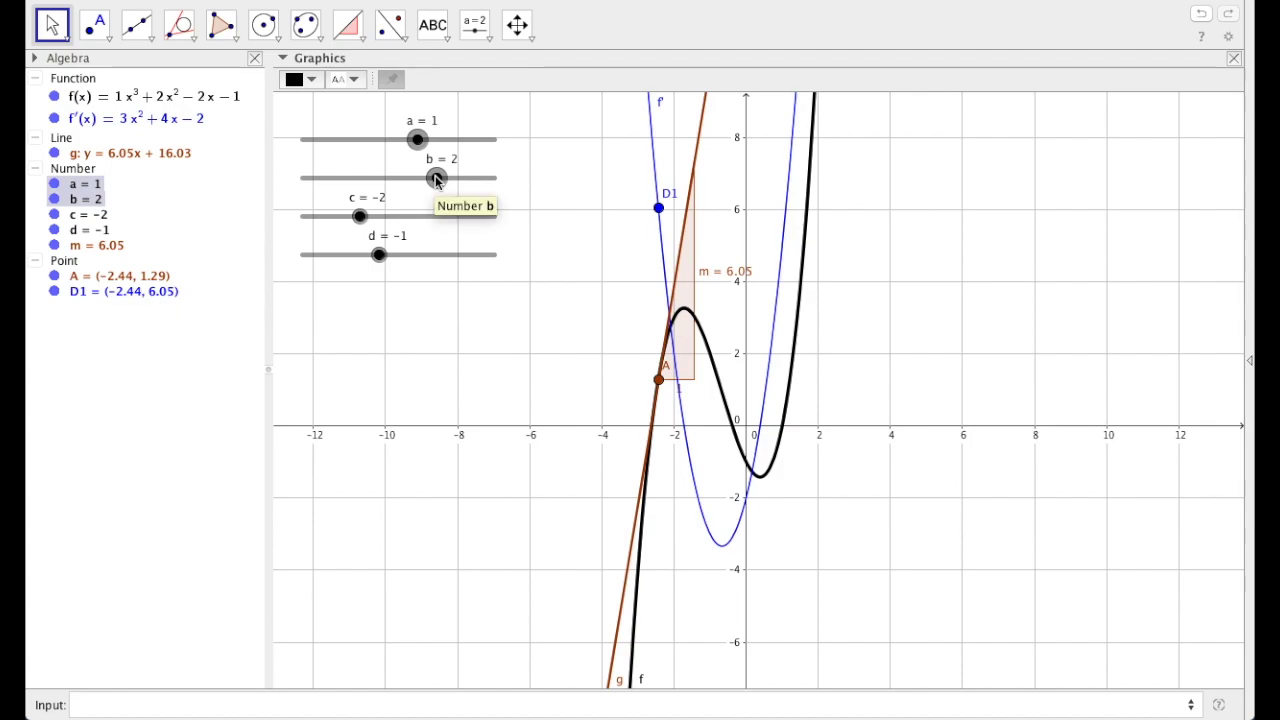
mouse_move(436, 178)
mouse_down()
mouse_move(373, 179)
mouse_move(468, 194)
mouse_move(409, 192)
mouse_move(437, 190)
mouse_up()
mouse_move(360, 217)
mouse_down()
mouse_move(314, 218)
mouse_move(466, 228)
mouse_move(337, 214)
mouse_move(380, 218)
mouse_up()
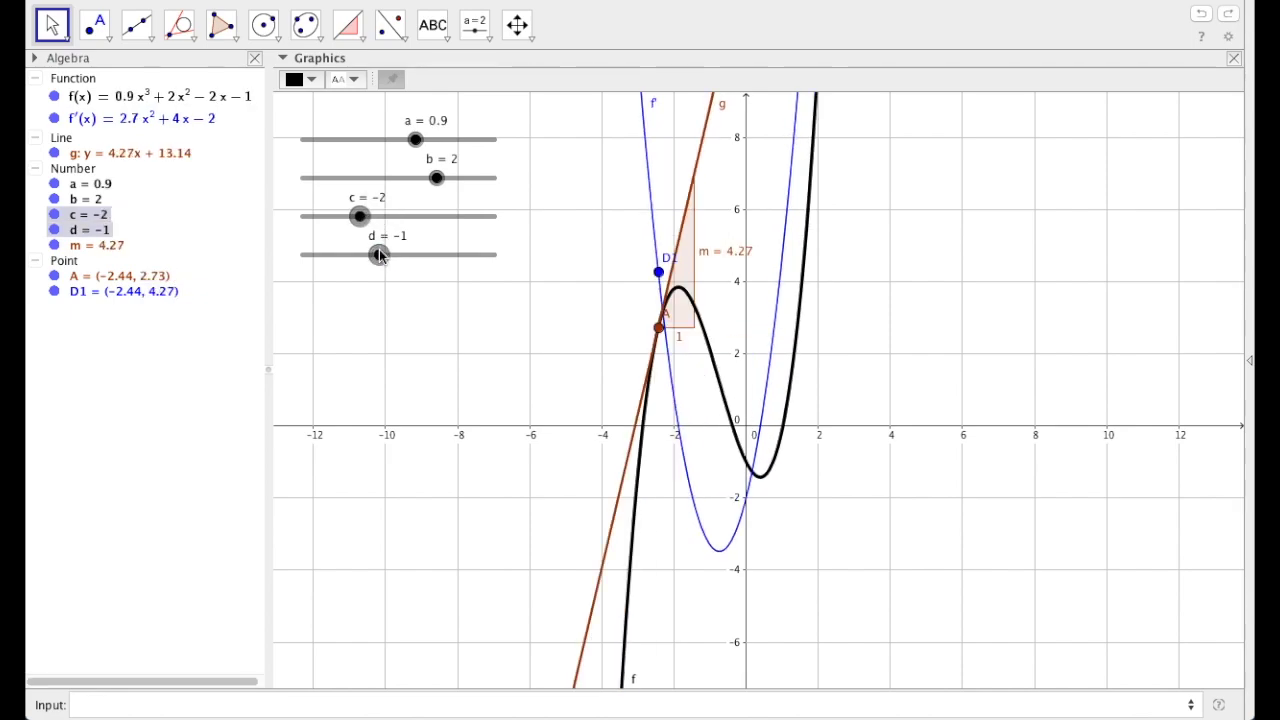
Step: Vary slider d in both directions to examine its effect on f and f'(x), and return it to -1
click(379, 256)
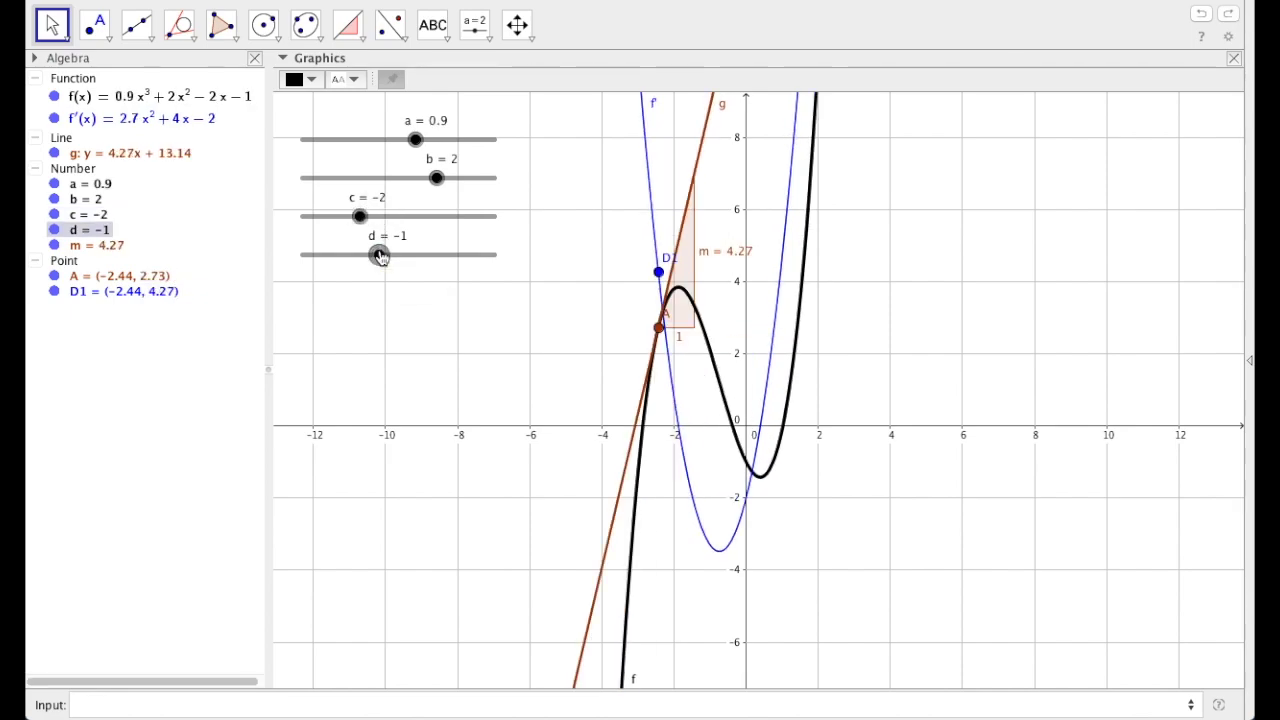
drag(411, 260, 324, 268)
drag(360, 271, 381, 289)
Step: Move point A along the rising part of the curve to about (-2.54, 2.24), comparing the tangent slope with D1 on the derivative
drag(660, 333, 654, 358)
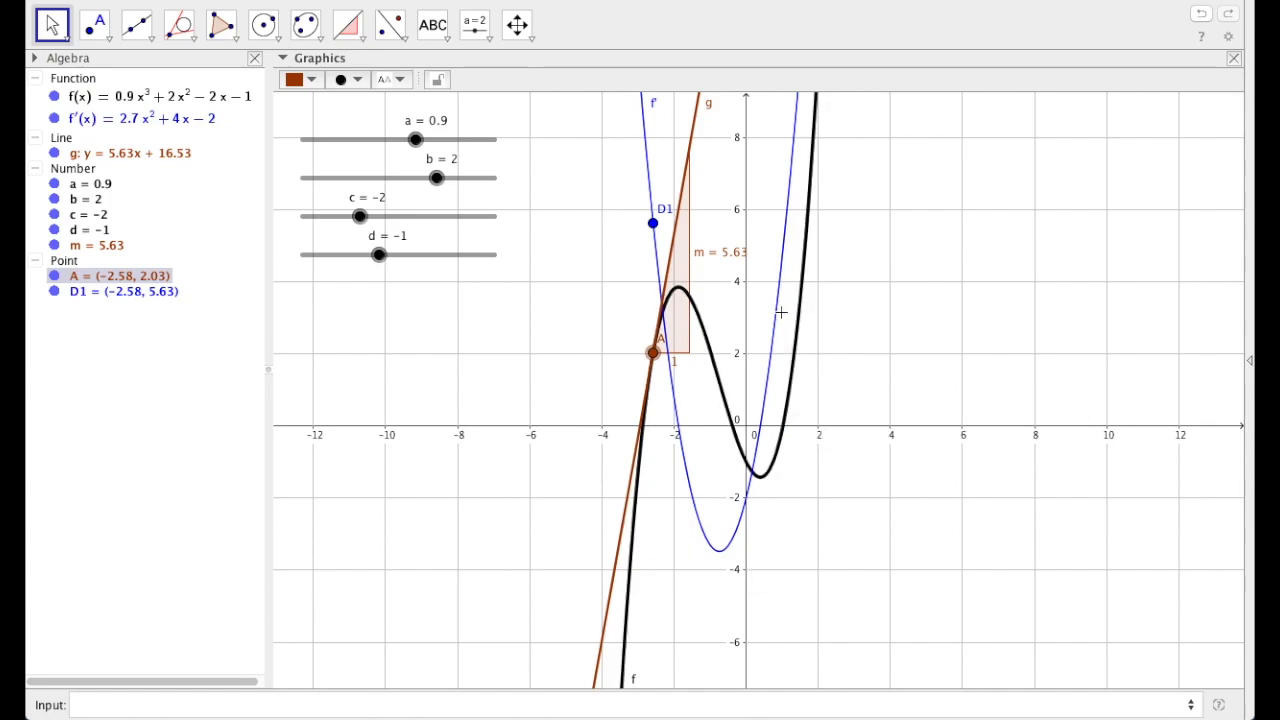
drag(653, 352, 652, 357)
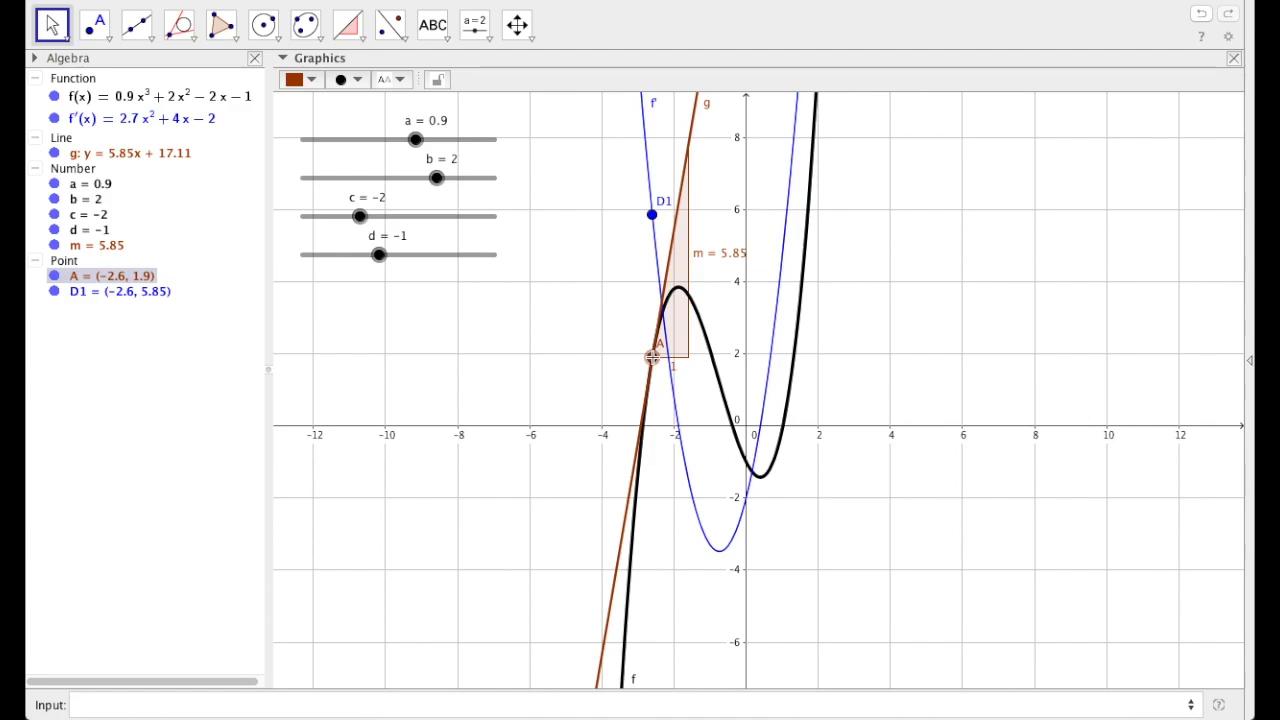
mouse_move(652, 357)
mouse_down()
mouse_move(663, 305)
mouse_move(690, 298)
mouse_move(751, 463)
mouse_move(632, 347)
mouse_up()
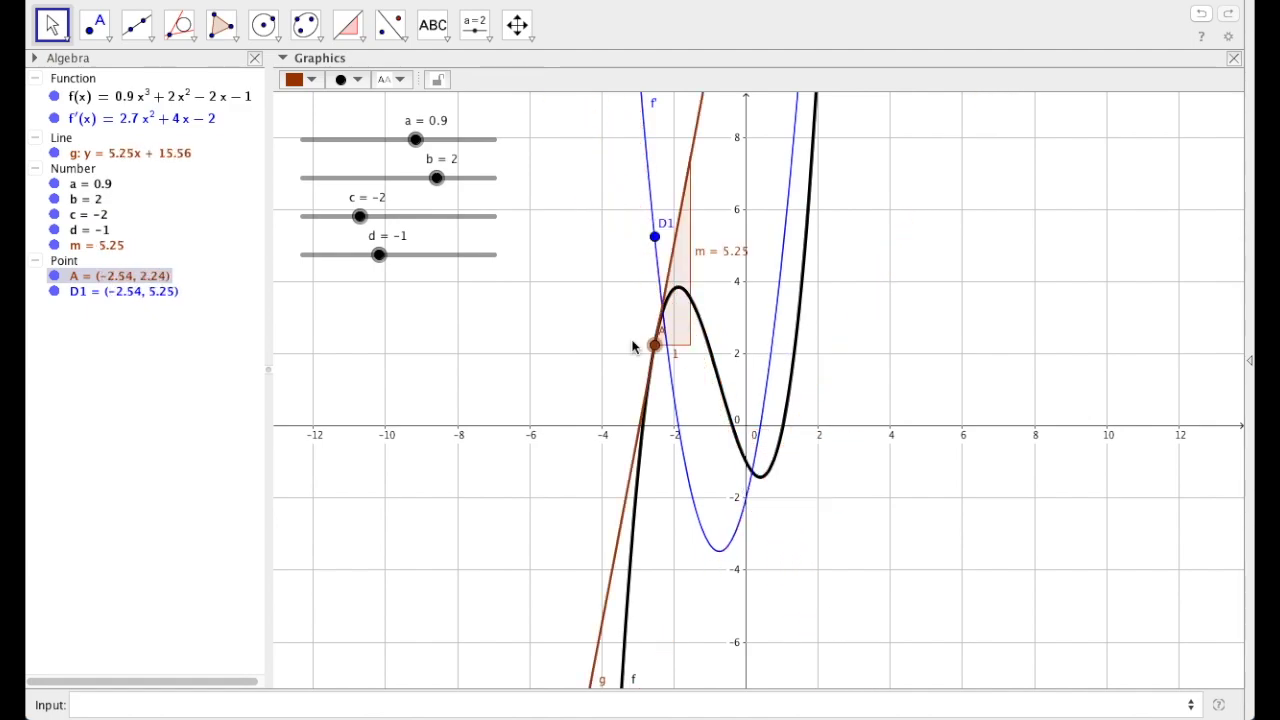